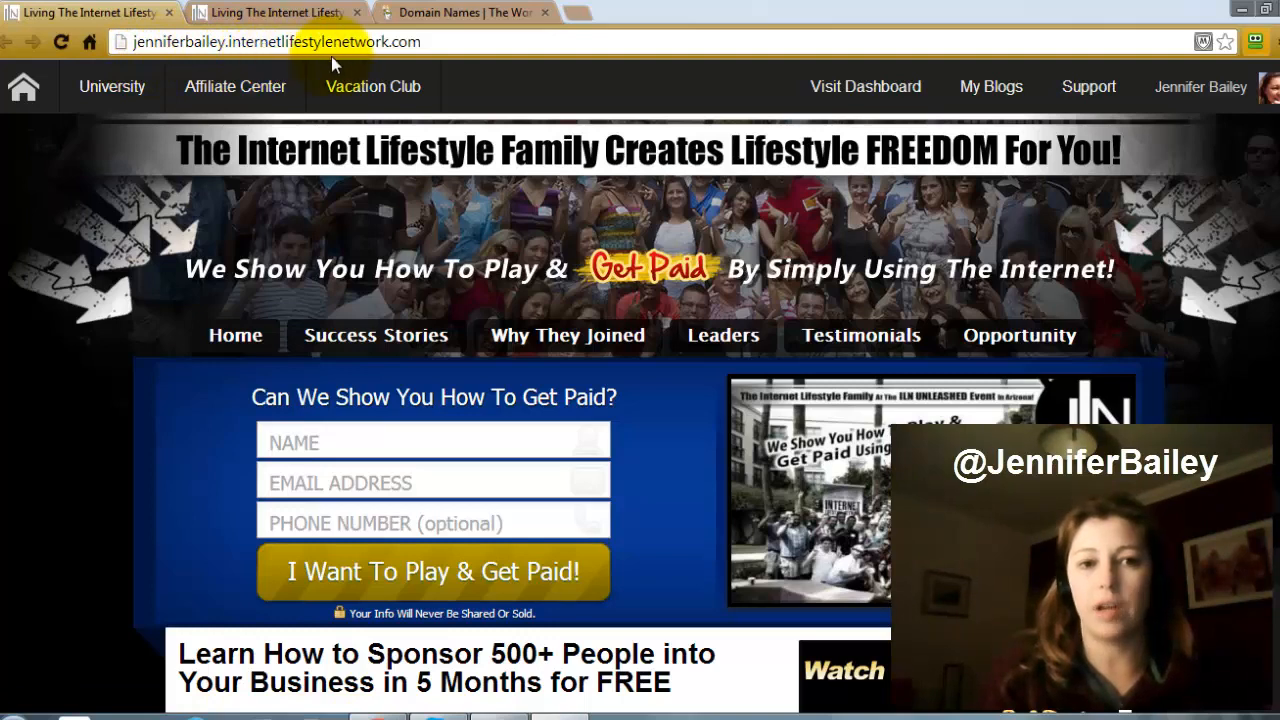
Open the blog's dashboard and bring up the Domain Mapping settings page with its setup instructions
{"action": "left_click", "coordinate": [265, 18]}
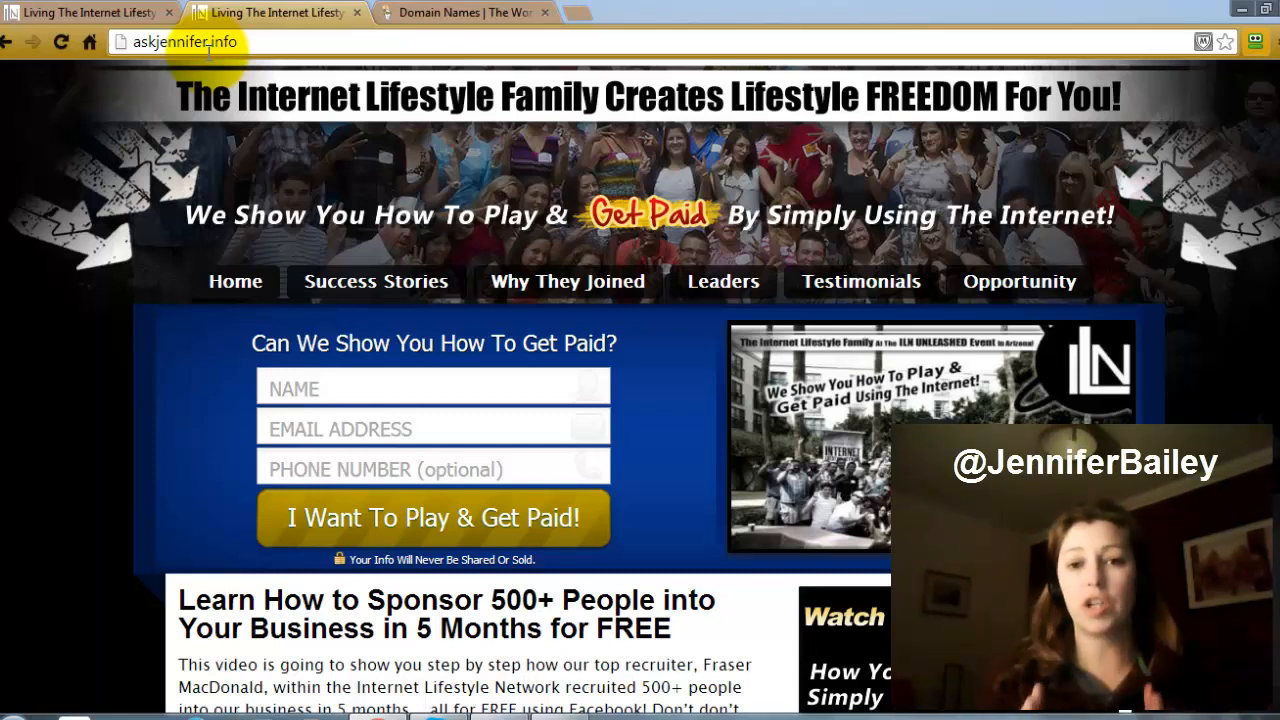
{"action": "left_click", "coordinate": [117, 13]}
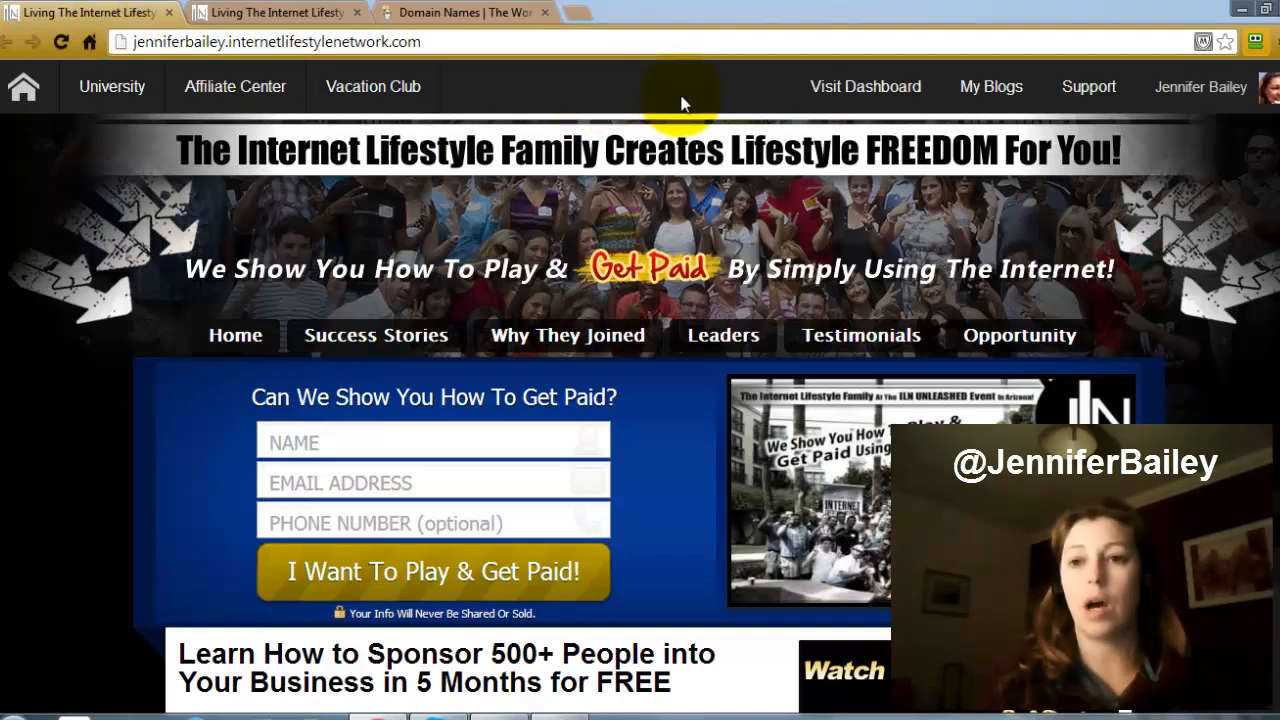
{"action": "mouse_move", "coordinate": [1172, 110]}
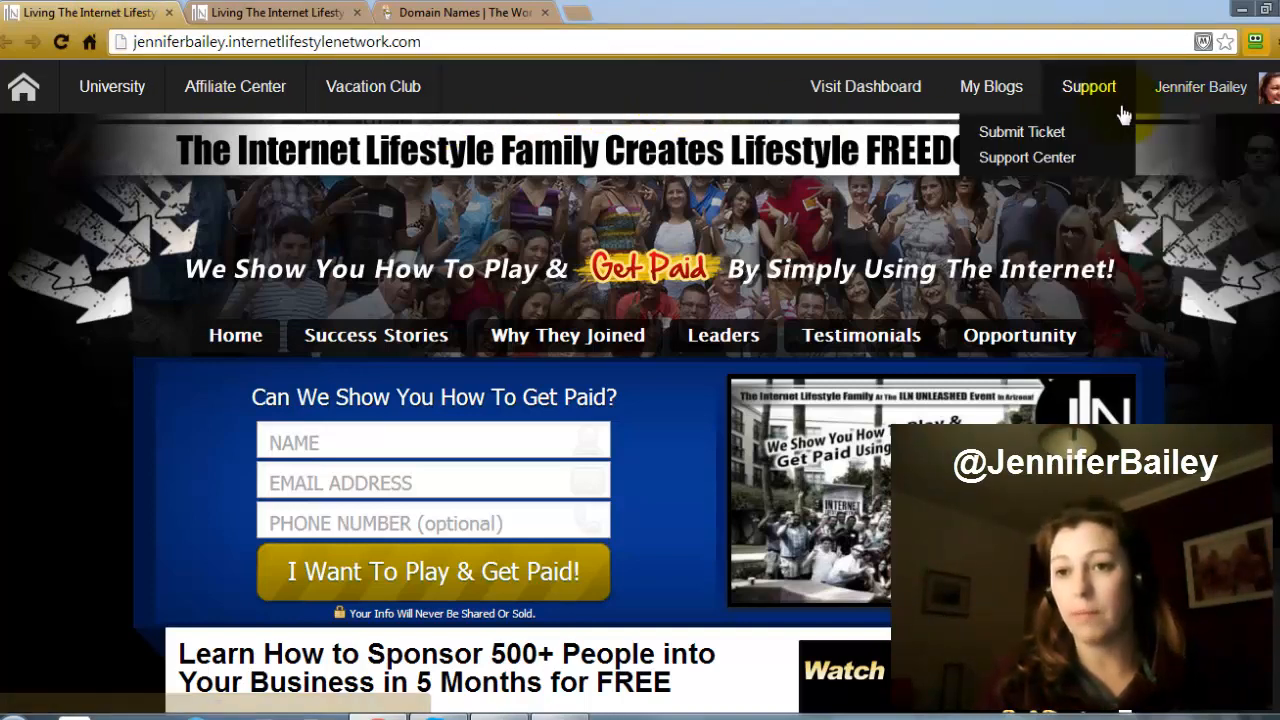
{"action": "left_click", "coordinate": [865, 93]}
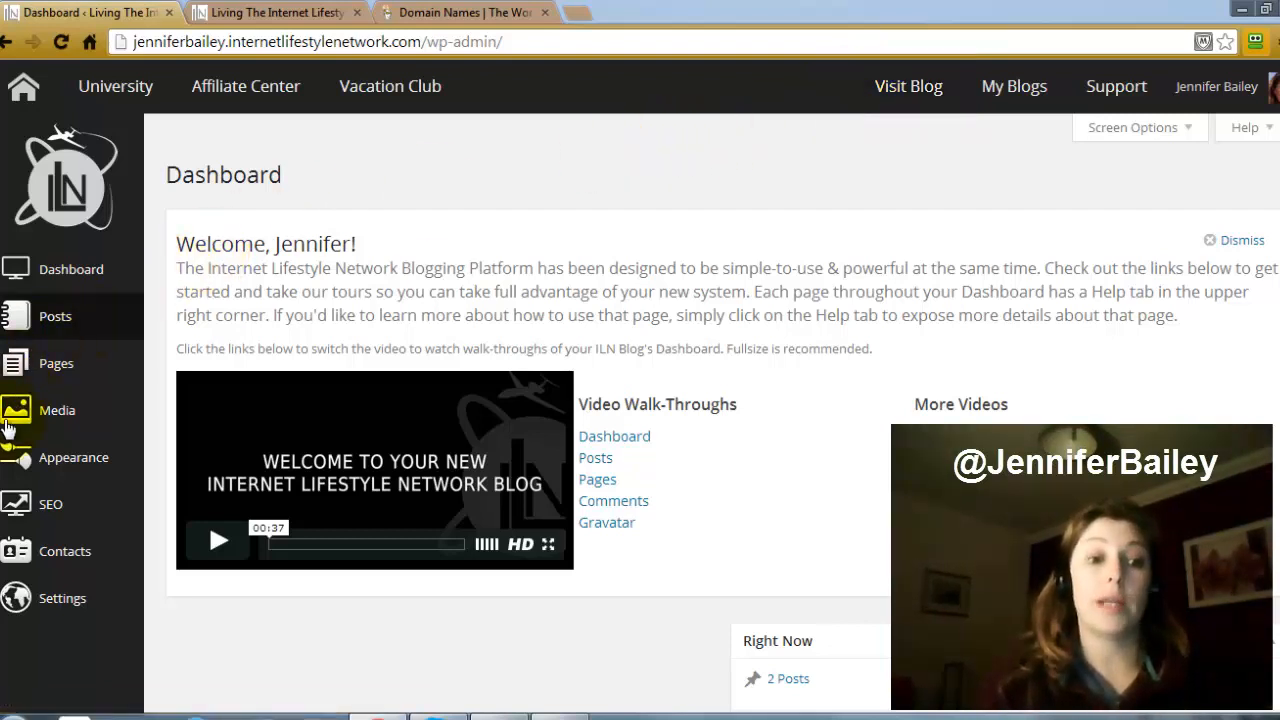
{"action": "mouse_move", "coordinate": [55, 595]}
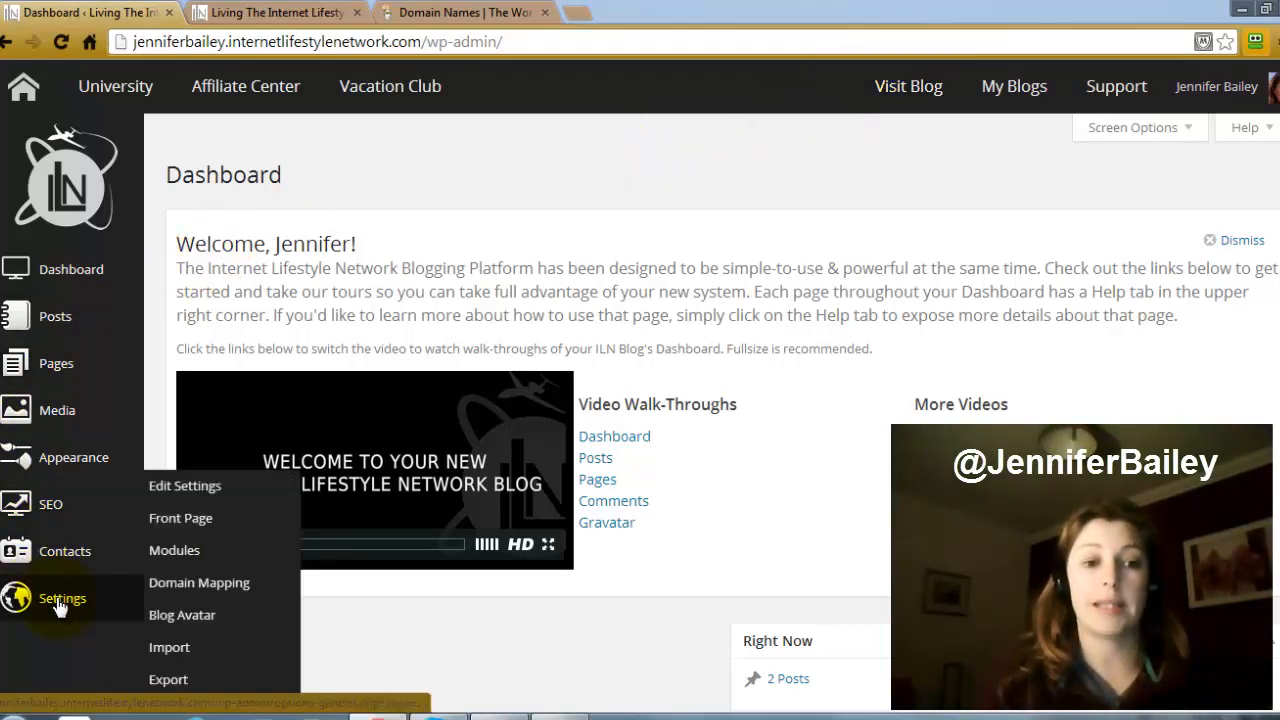
{"action": "left_click", "coordinate": [220, 583]}
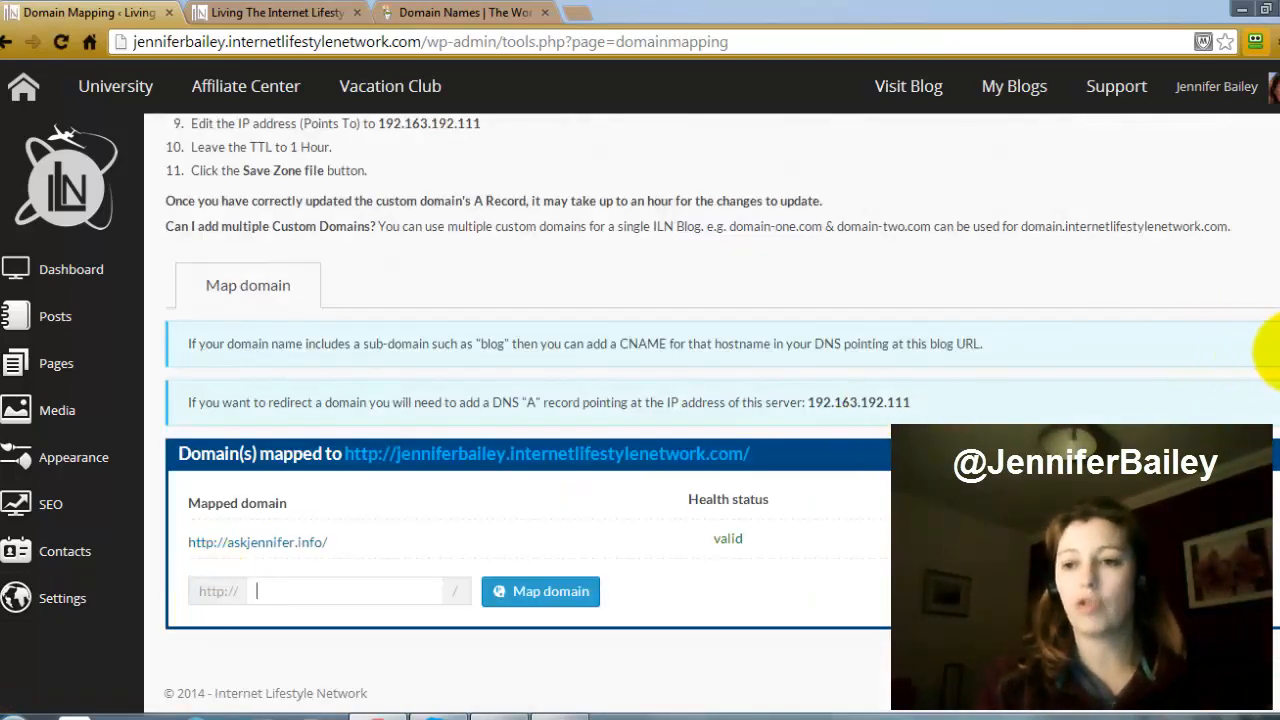
{"action": "scroll", "coordinate": [1278, 352], "scroll_direction": "up", "scroll_amount": 4}
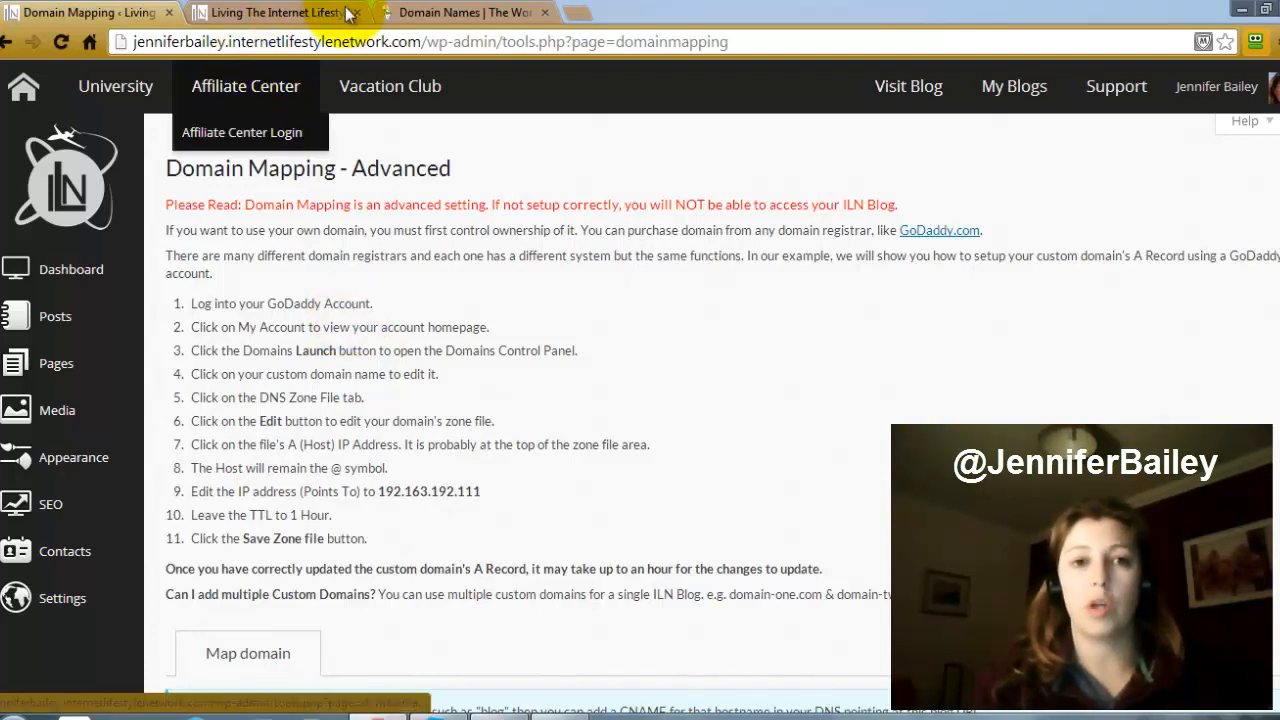
Switch to GoDaddy, open the list of managed domains and show the details of ASKJENNIFER.INFO
{"action": "left_click", "coordinate": [405, 14]}
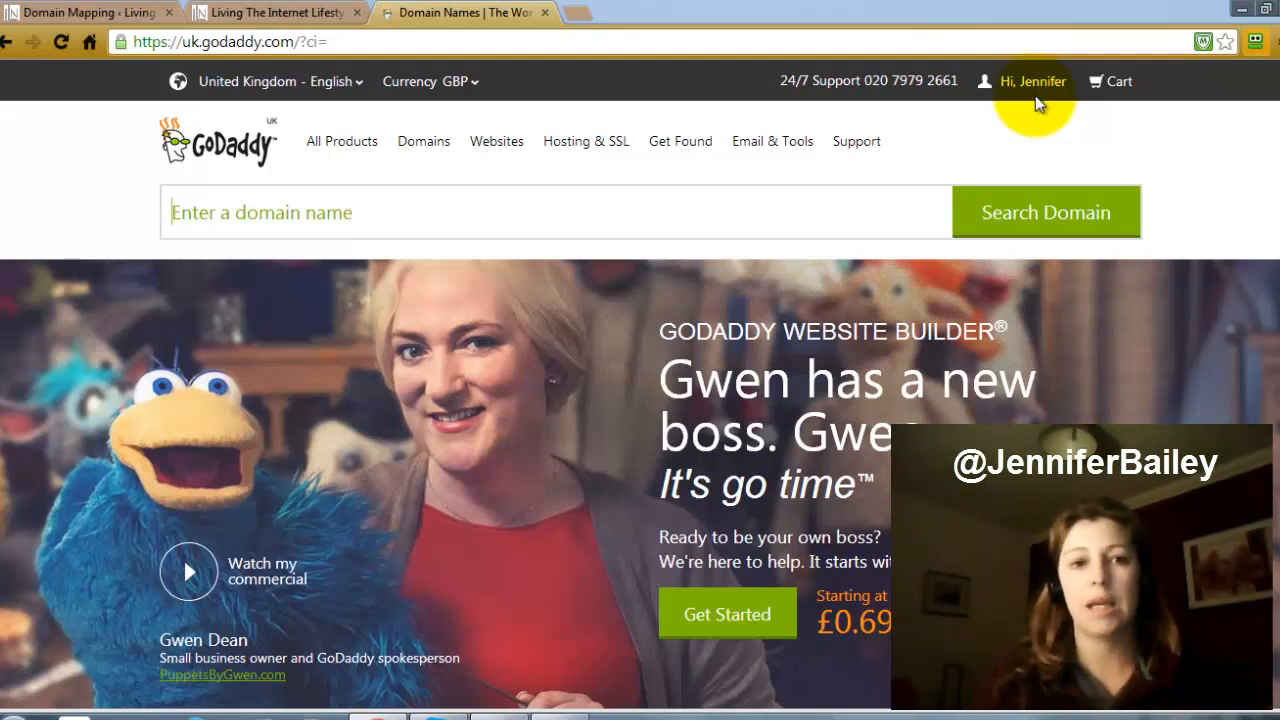
{"action": "left_click", "coordinate": [85, 14]}
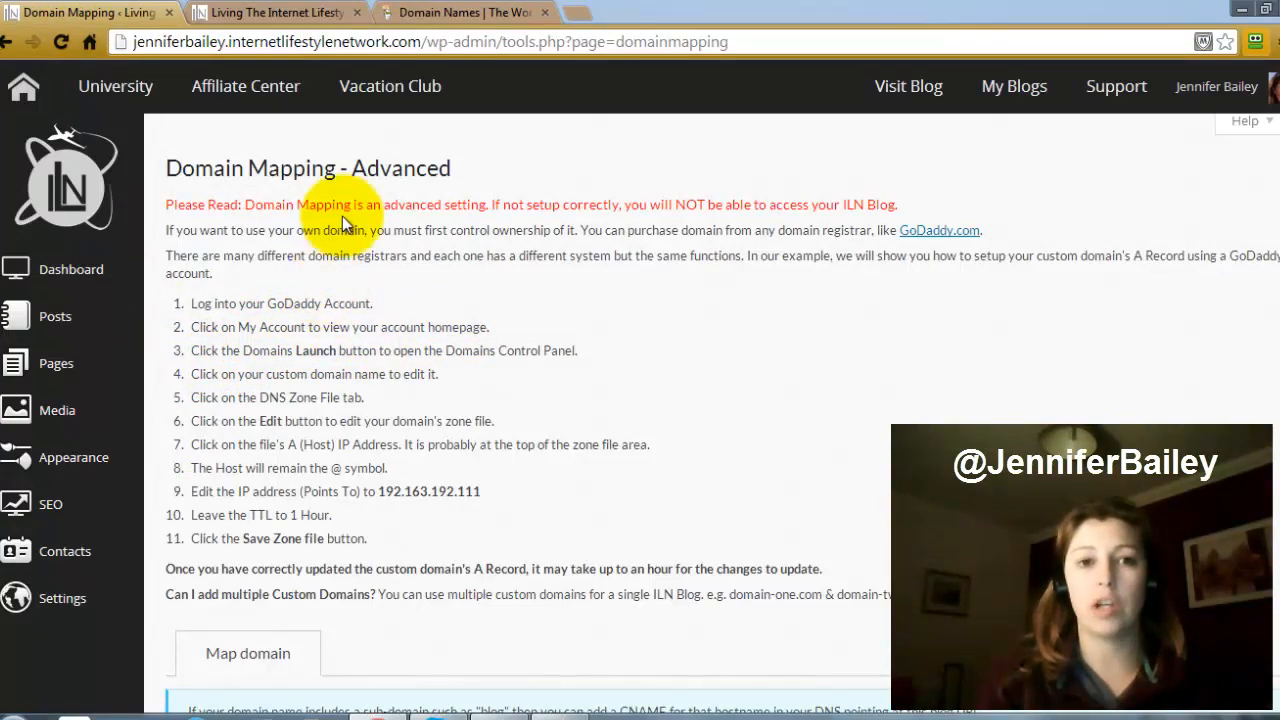
{"action": "left_click", "coordinate": [437, 14]}
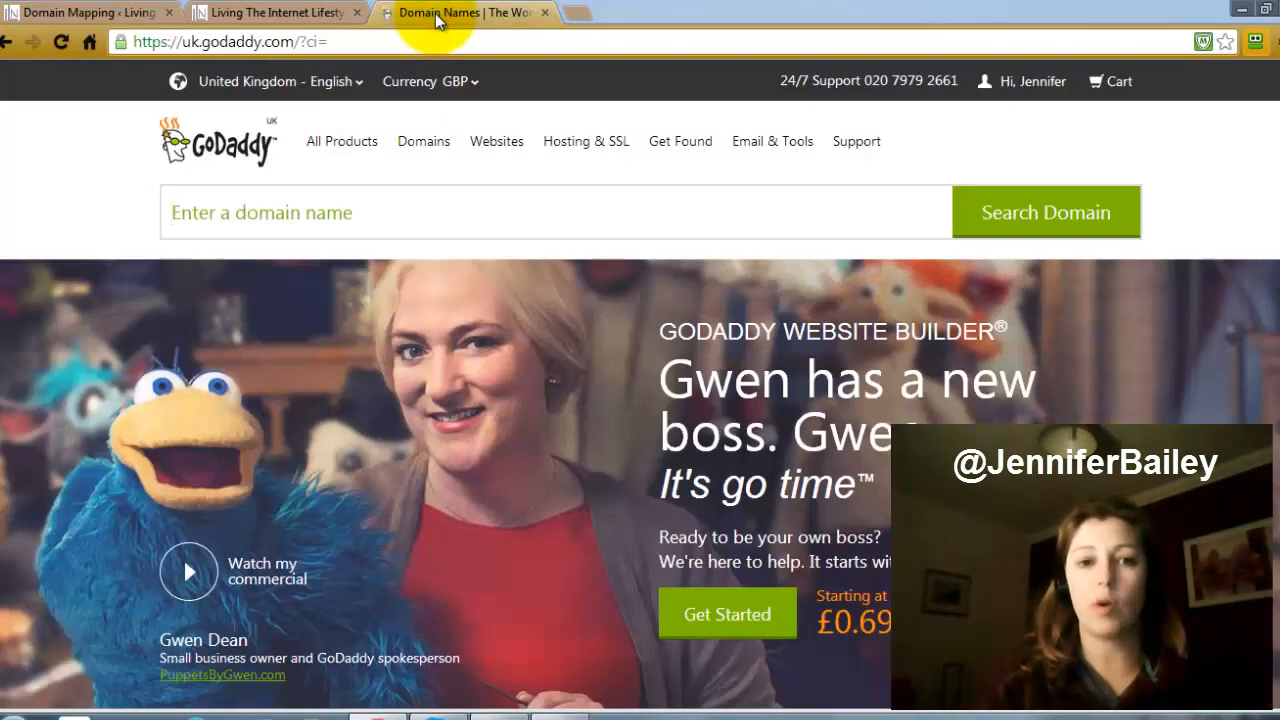
{"action": "mouse_move", "coordinate": [428, 147]}
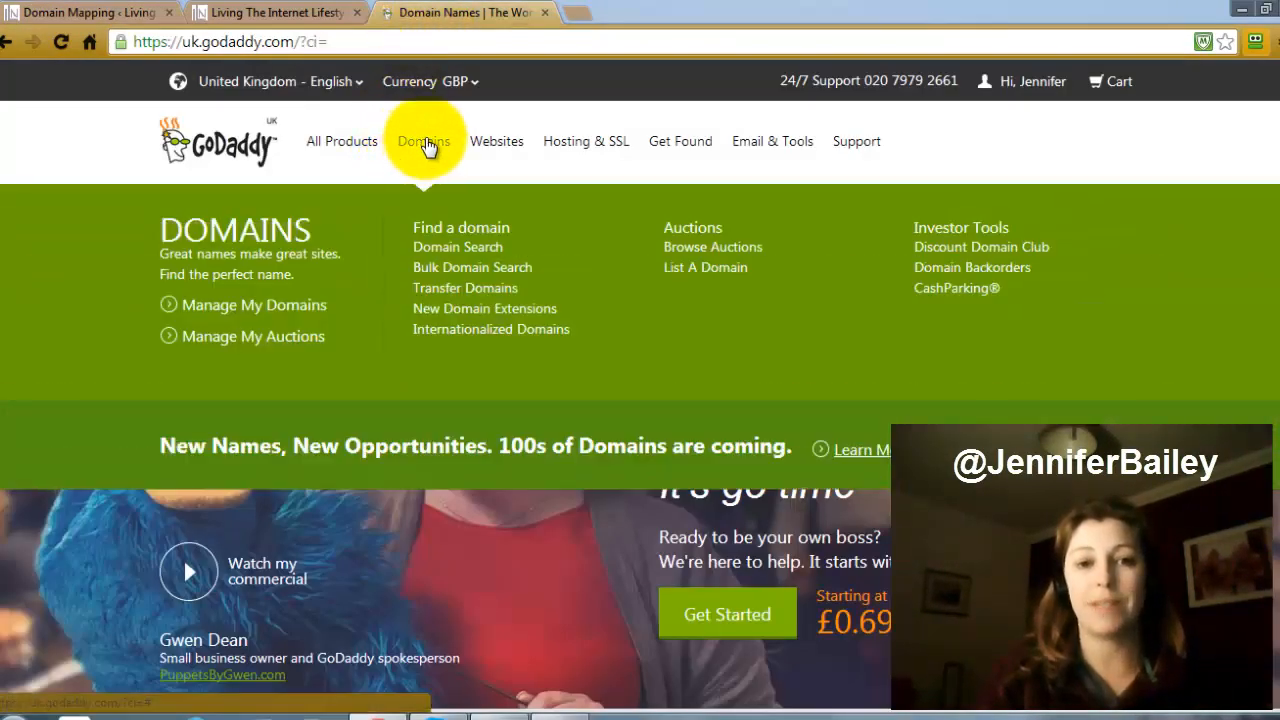
{"action": "left_click", "coordinate": [290, 307]}
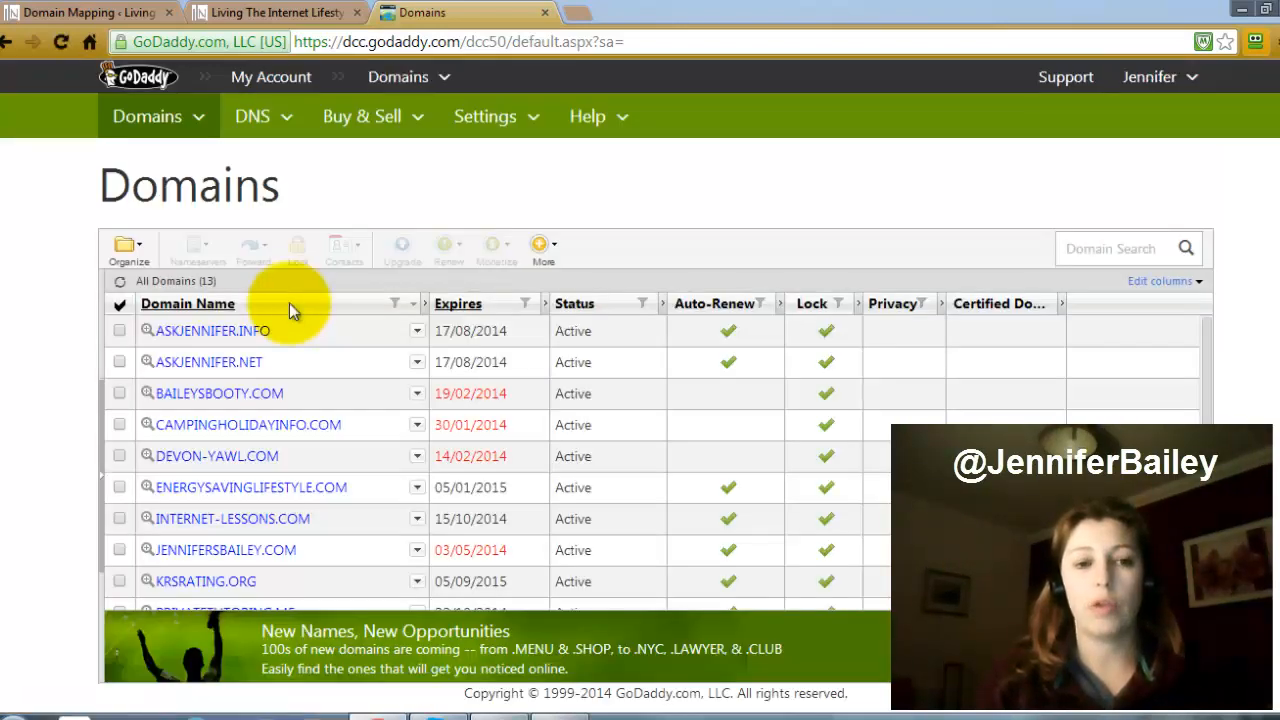
{"action": "left_click", "coordinate": [228, 338]}
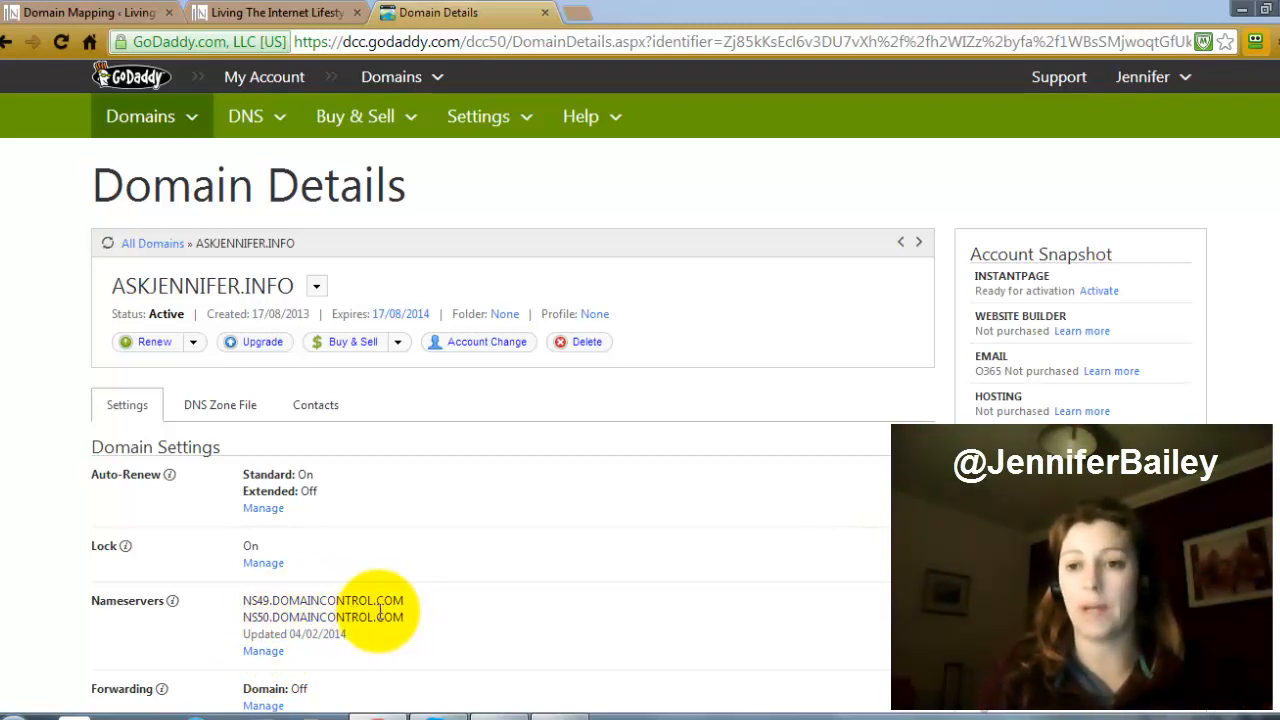
Inspect the domain's nameserver settings without saving and consult the blog's domain mapping instructions
{"action": "left_click", "coordinate": [266, 652]}
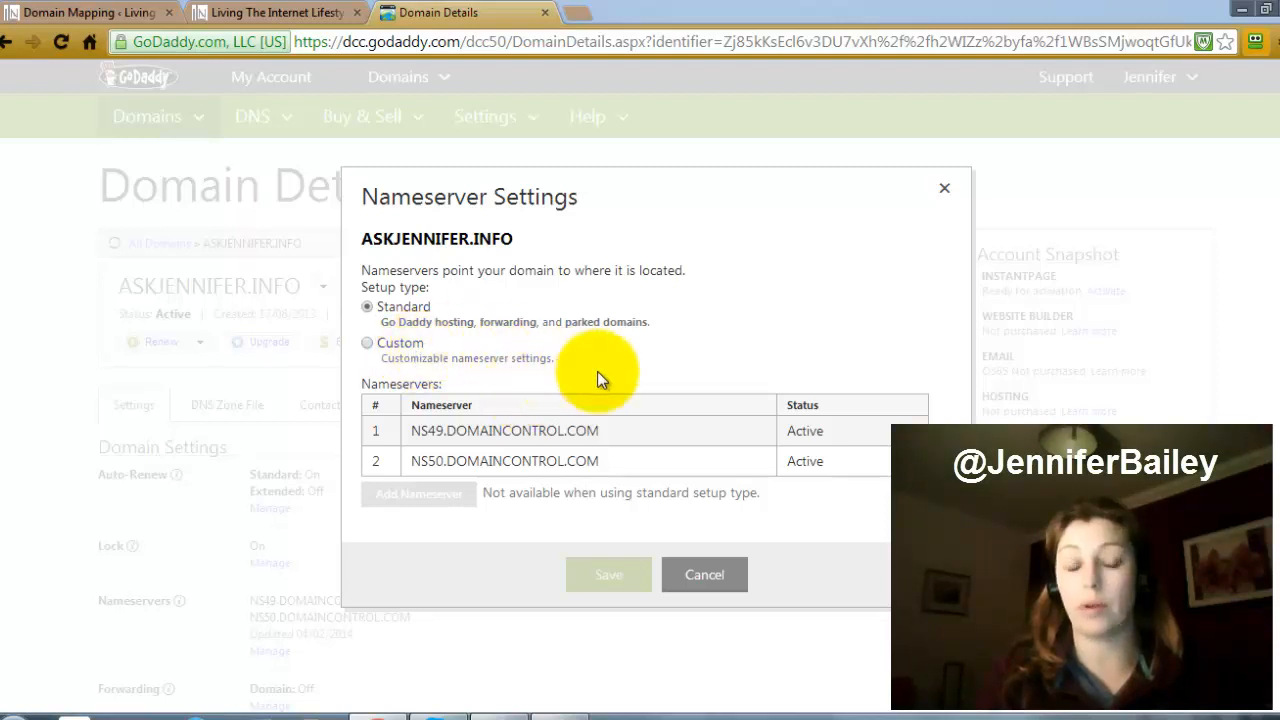
{"action": "left_click", "coordinate": [697, 576]}
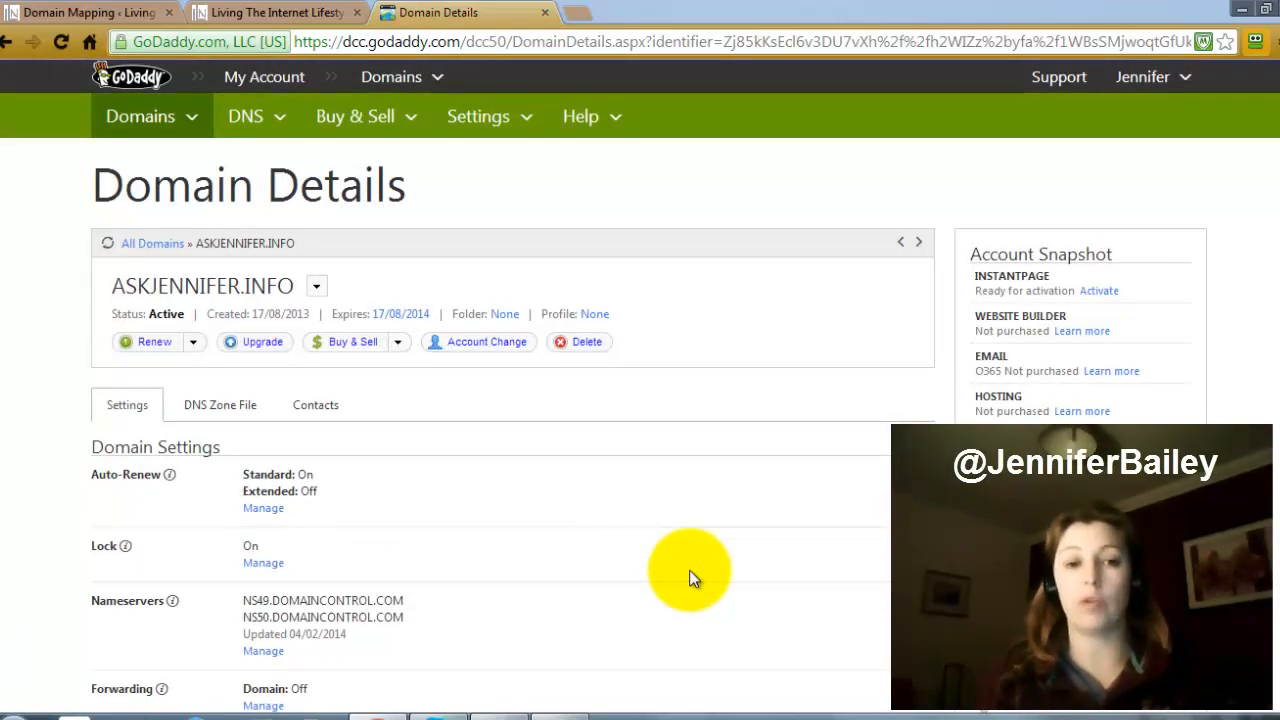
{"action": "left_click", "coordinate": [92, 12]}
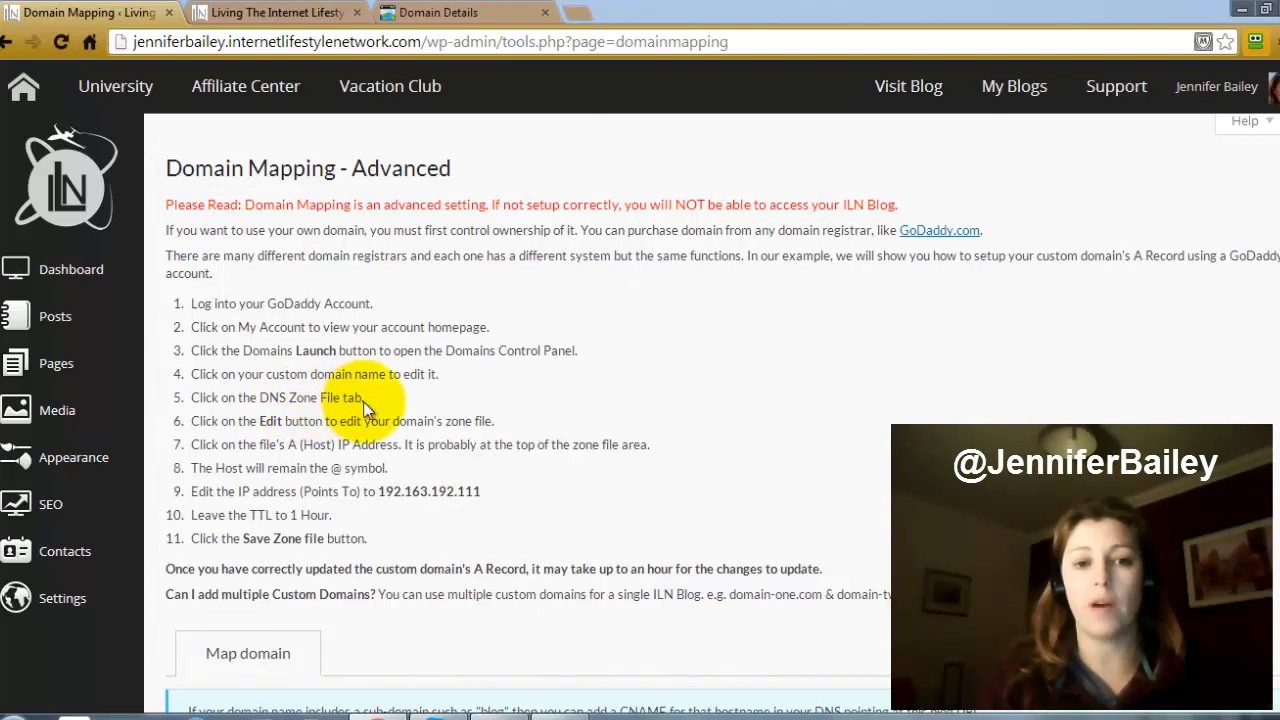
Close the spare blog page and display the DNS zone file of ASKJENNIFER.INFO in GoDaddy
{"action": "left_click", "coordinate": [272, 14]}
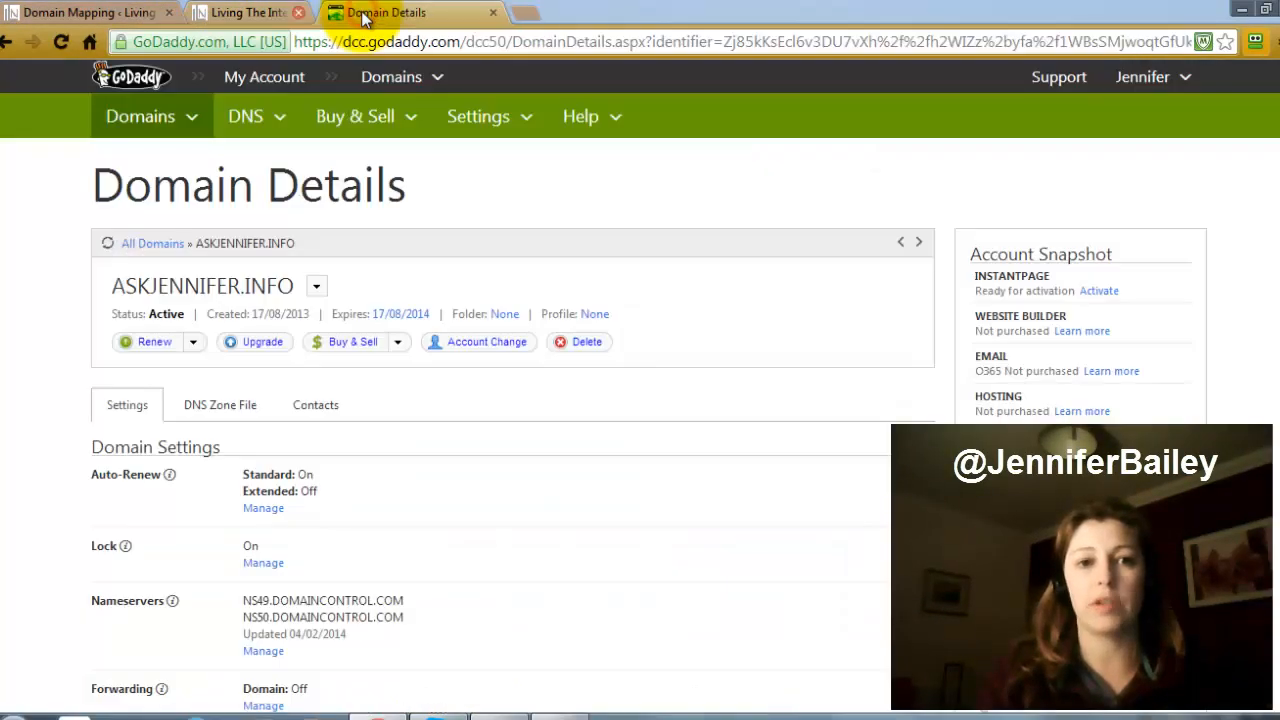
{"action": "left_click", "coordinate": [356, 13]}
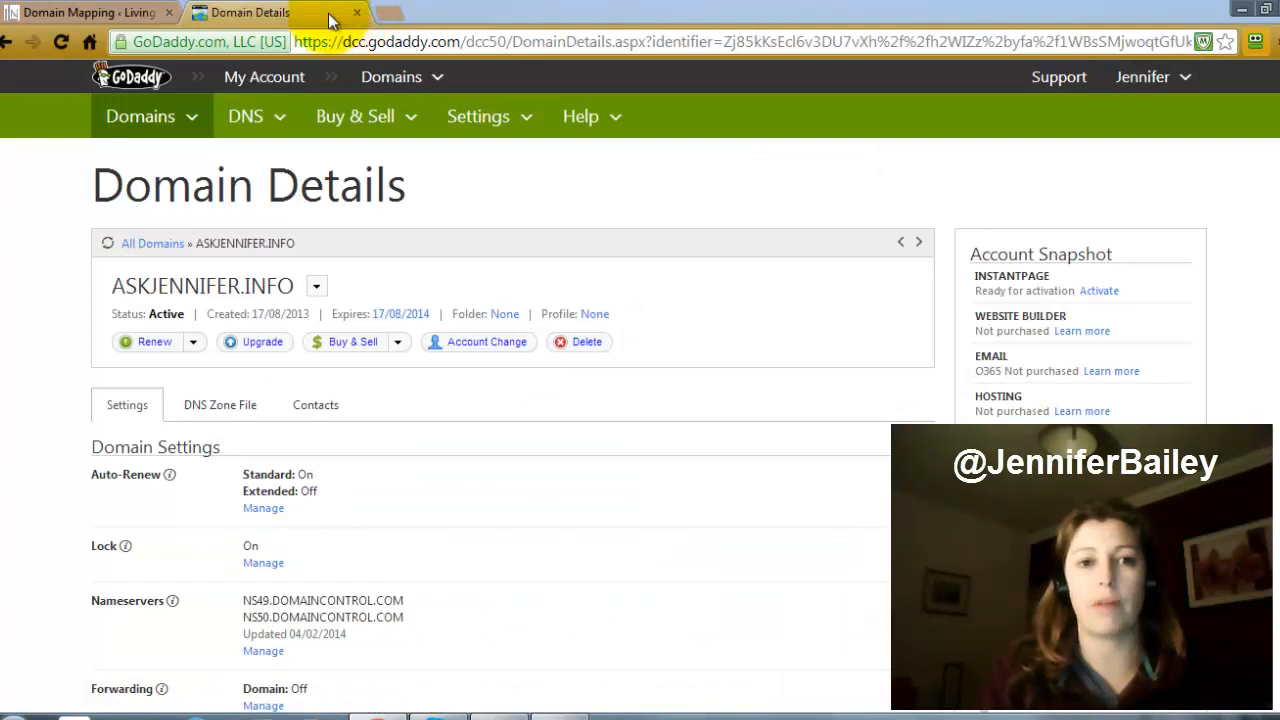
{"action": "left_click", "coordinate": [222, 418]}
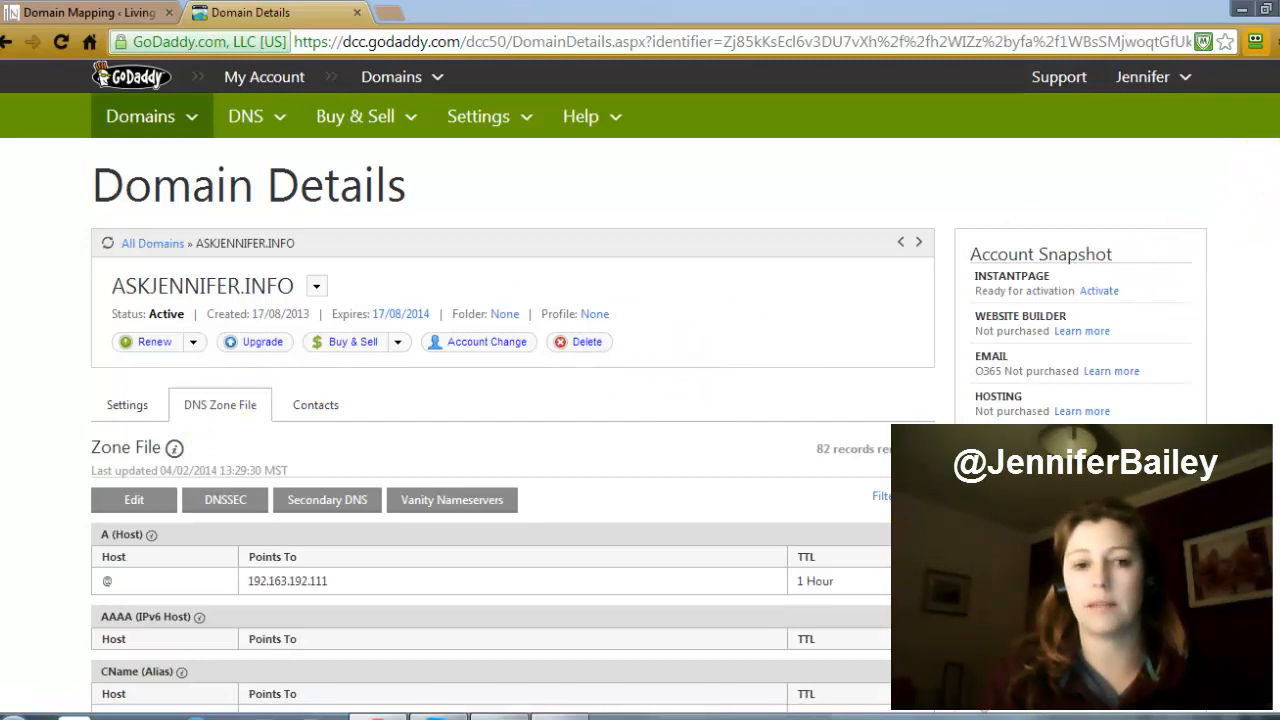
{"action": "scroll", "coordinate": [640, 400], "scroll_direction": "down", "scroll_amount": 2}
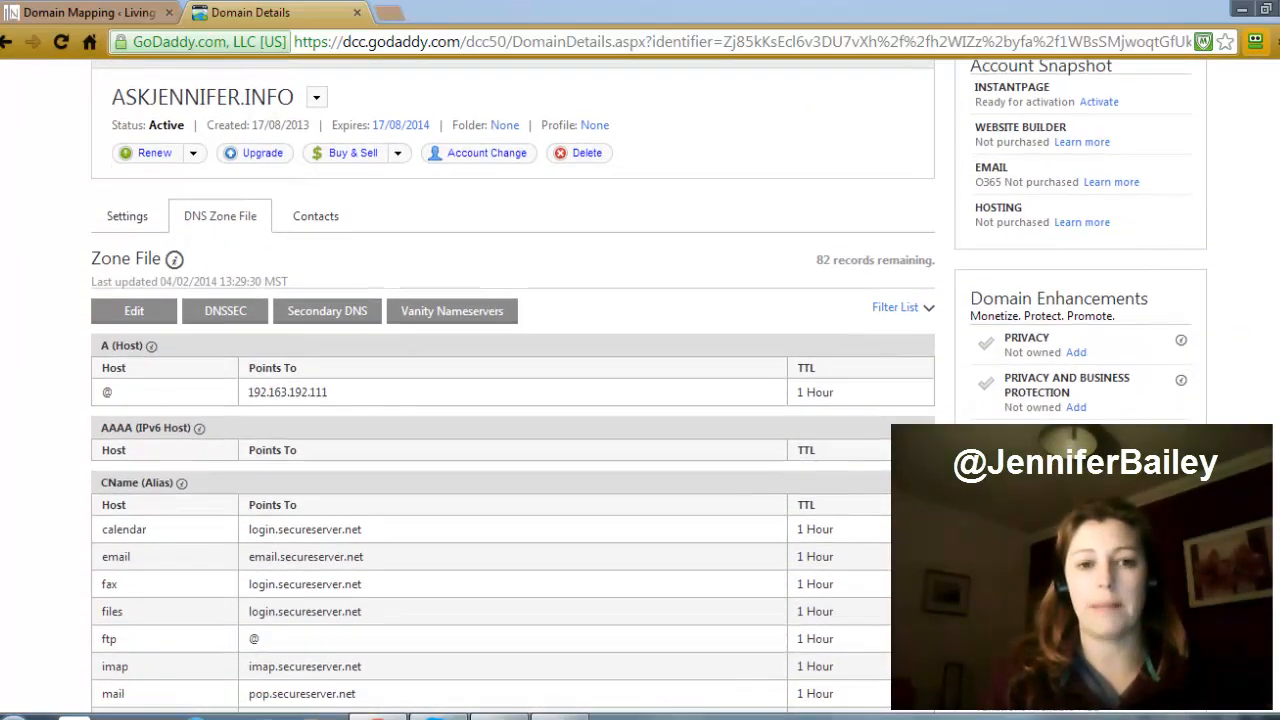
Copy the IP address 192.163.192.111 from the blog's domain mapping instructions
{"action": "left_click", "coordinate": [64, 12]}
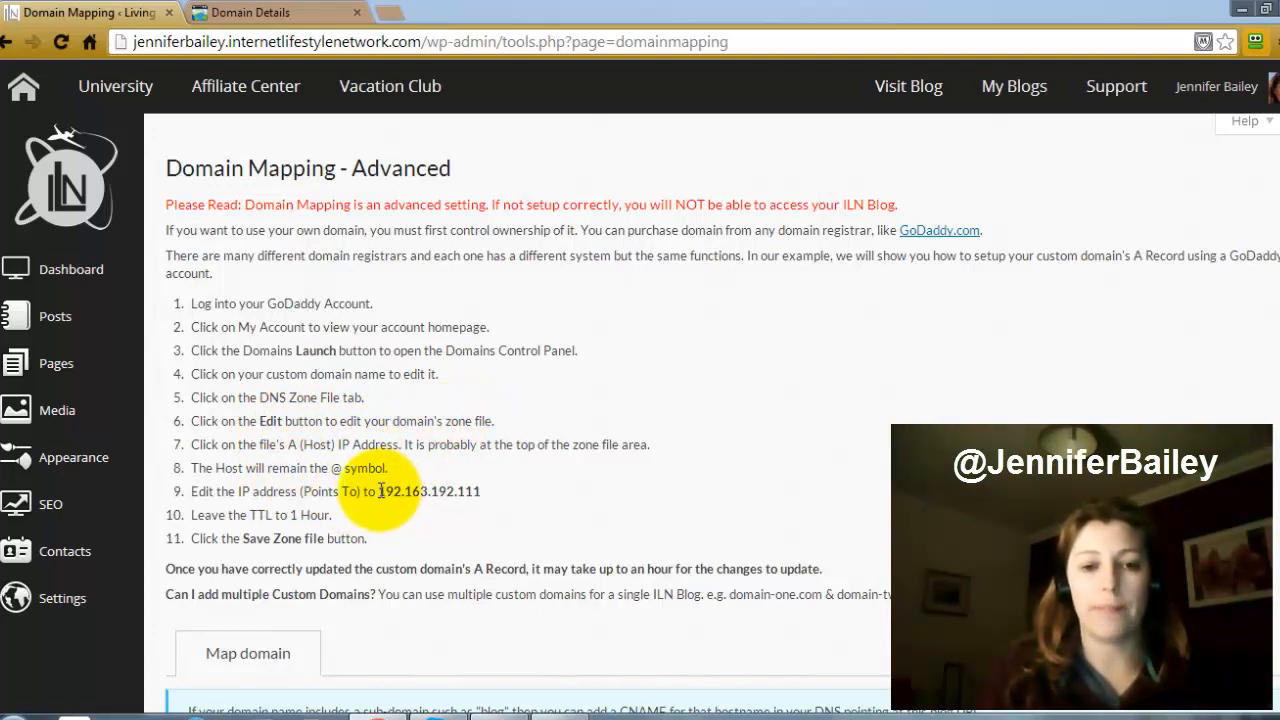
{"action": "left_click_drag", "start_coordinate": [380, 491], "coordinate": [484, 491]}
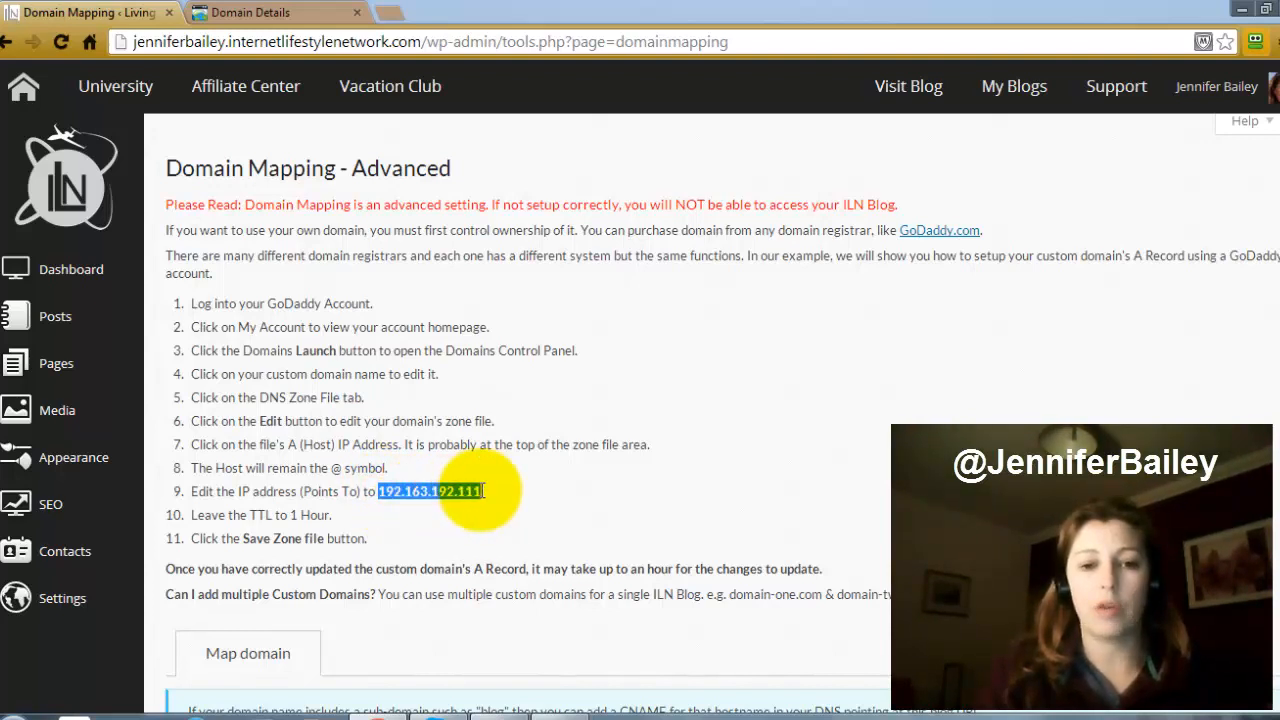
{"action": "right_click", "coordinate": [484, 491]}
{"action": "left_click", "coordinate": [513, 504]}
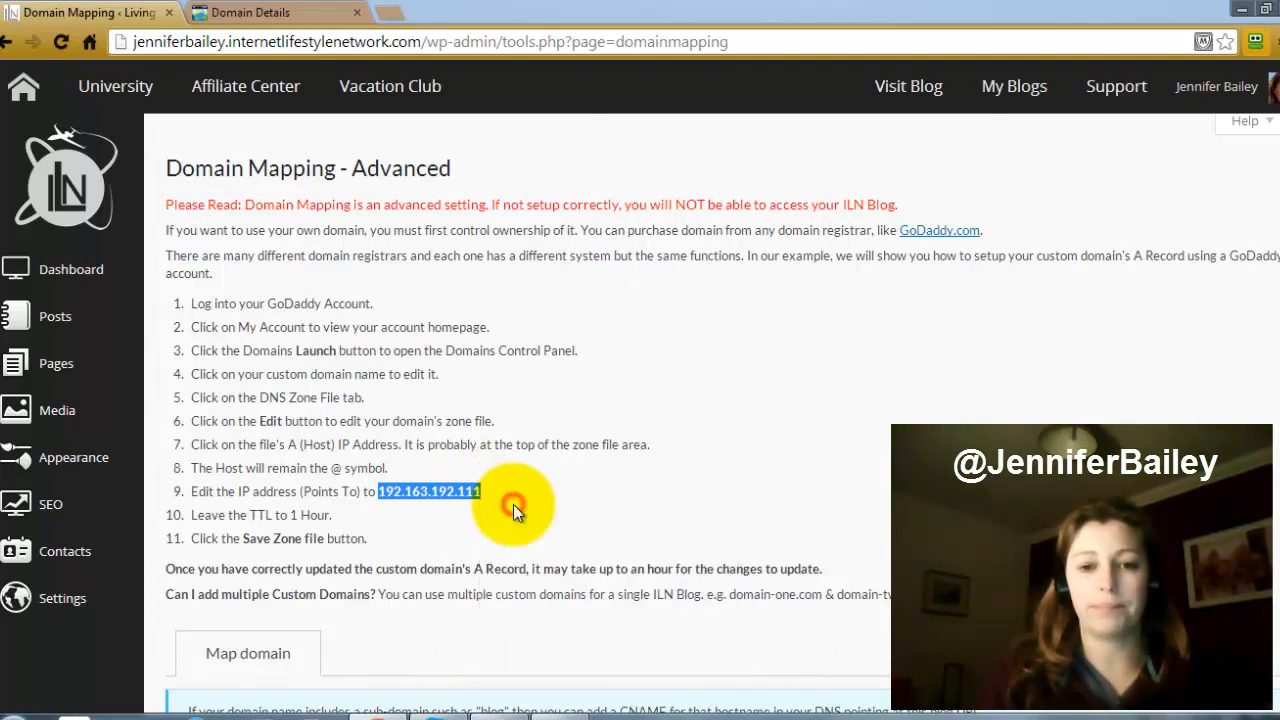
Open the domain's GoDaddy zone file for editing and point the A (Host) record @ to 192.163.192.111
{"action": "left_click", "coordinate": [240, 12]}
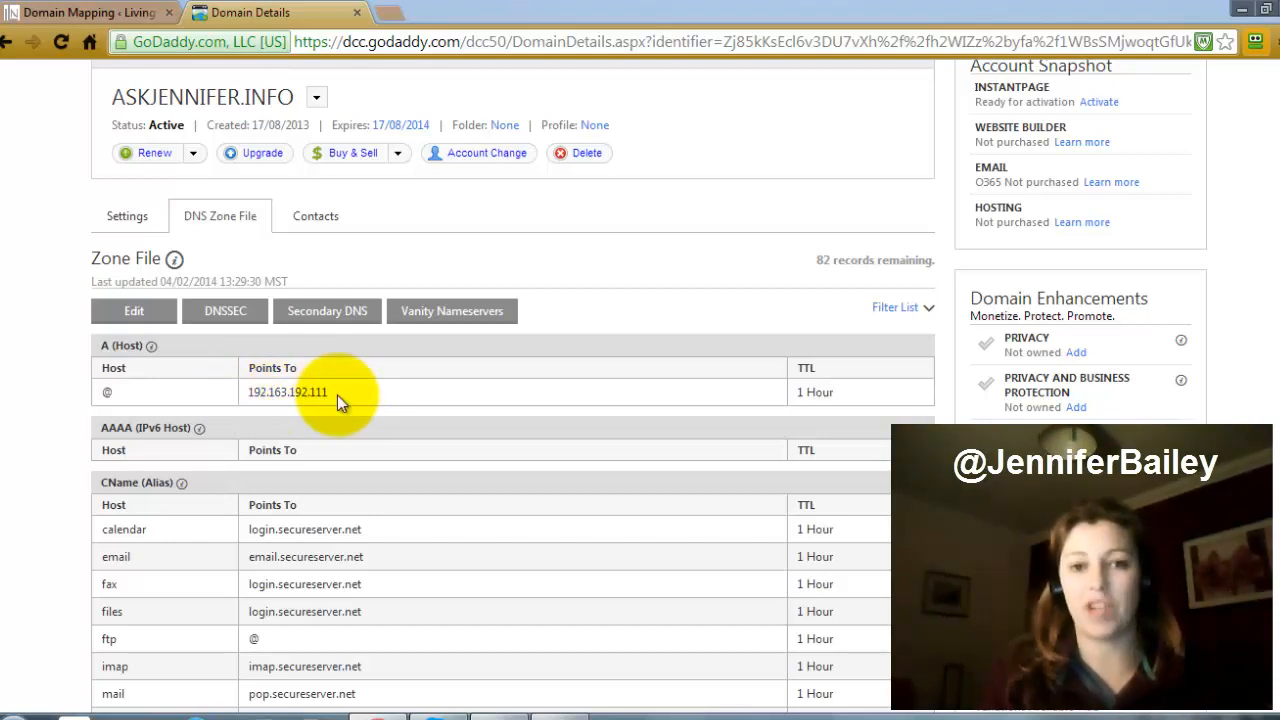
{"action": "left_click", "coordinate": [136, 312]}
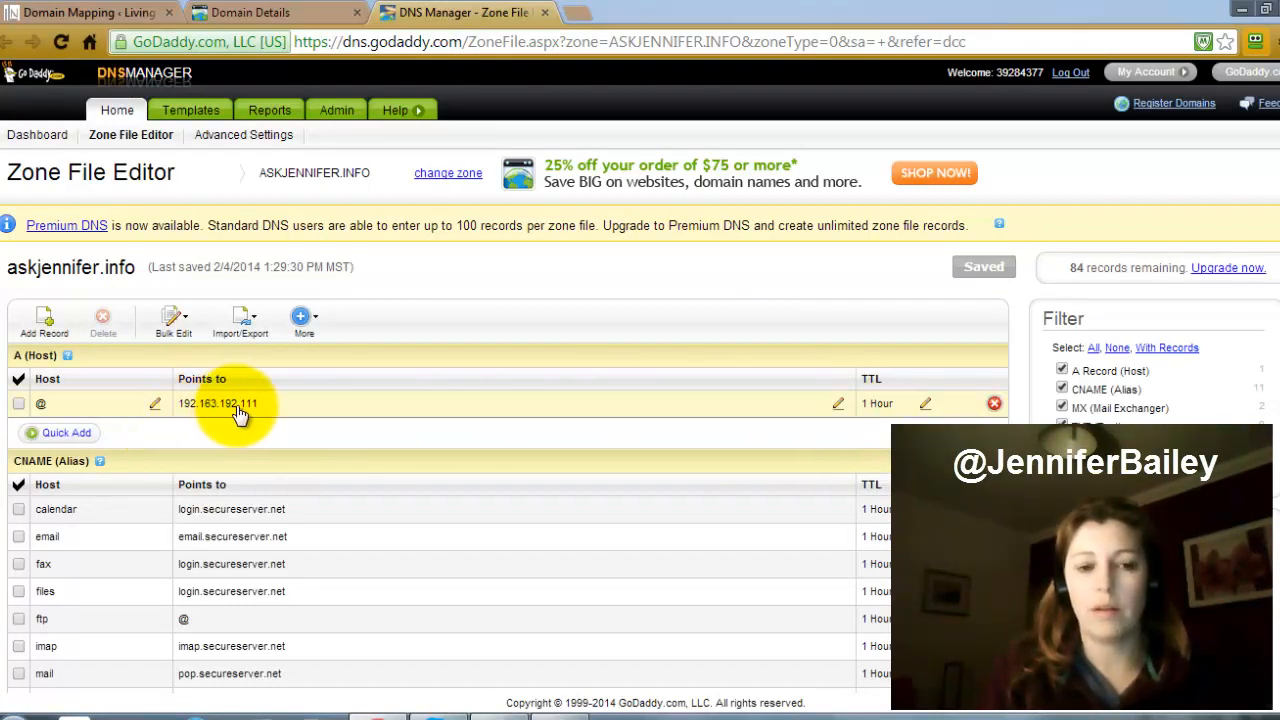
{"action": "left_click", "coordinate": [836, 407]}
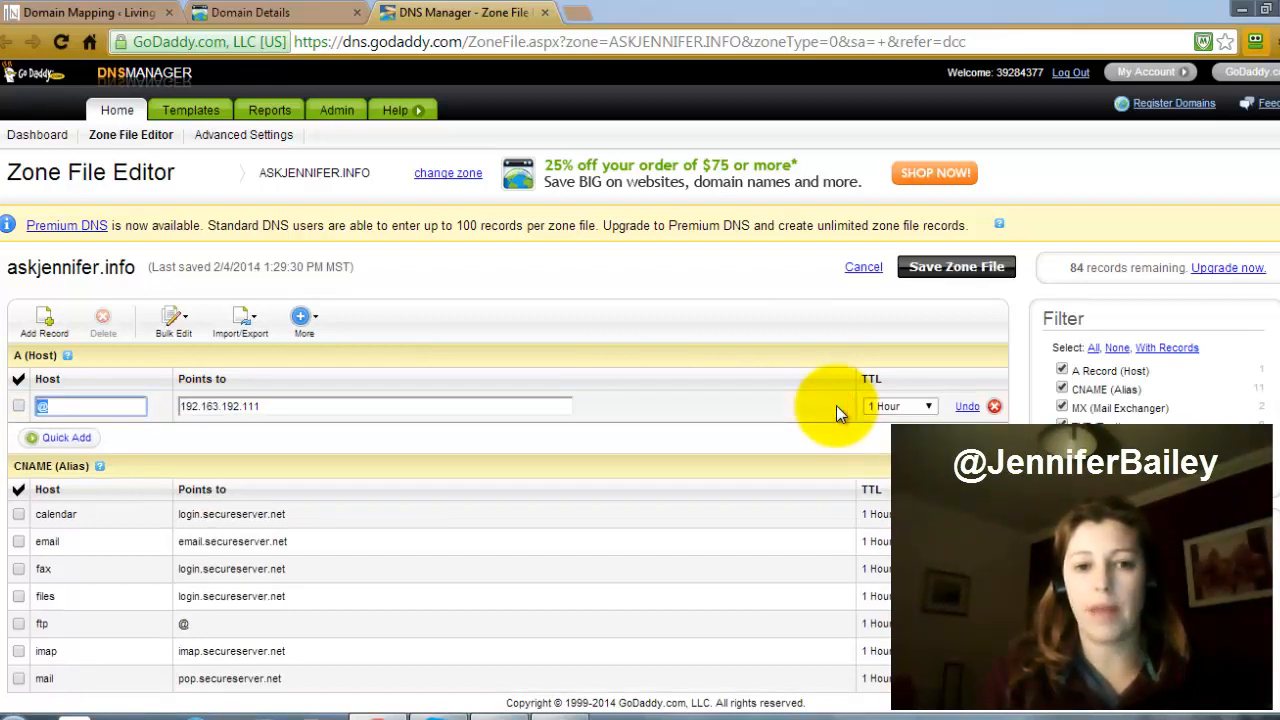
{"action": "left_click_drag", "start_coordinate": [279, 406], "coordinate": [180, 395]}
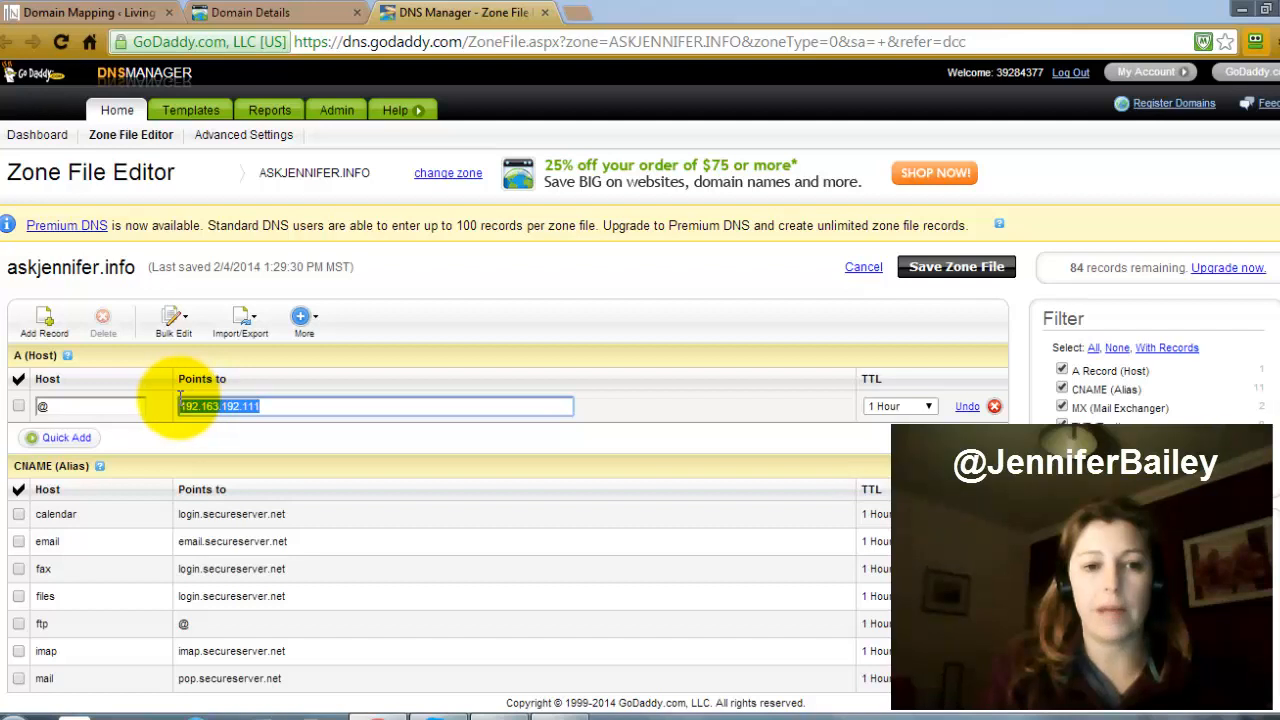
{"action": "right_click", "coordinate": [285, 406]}
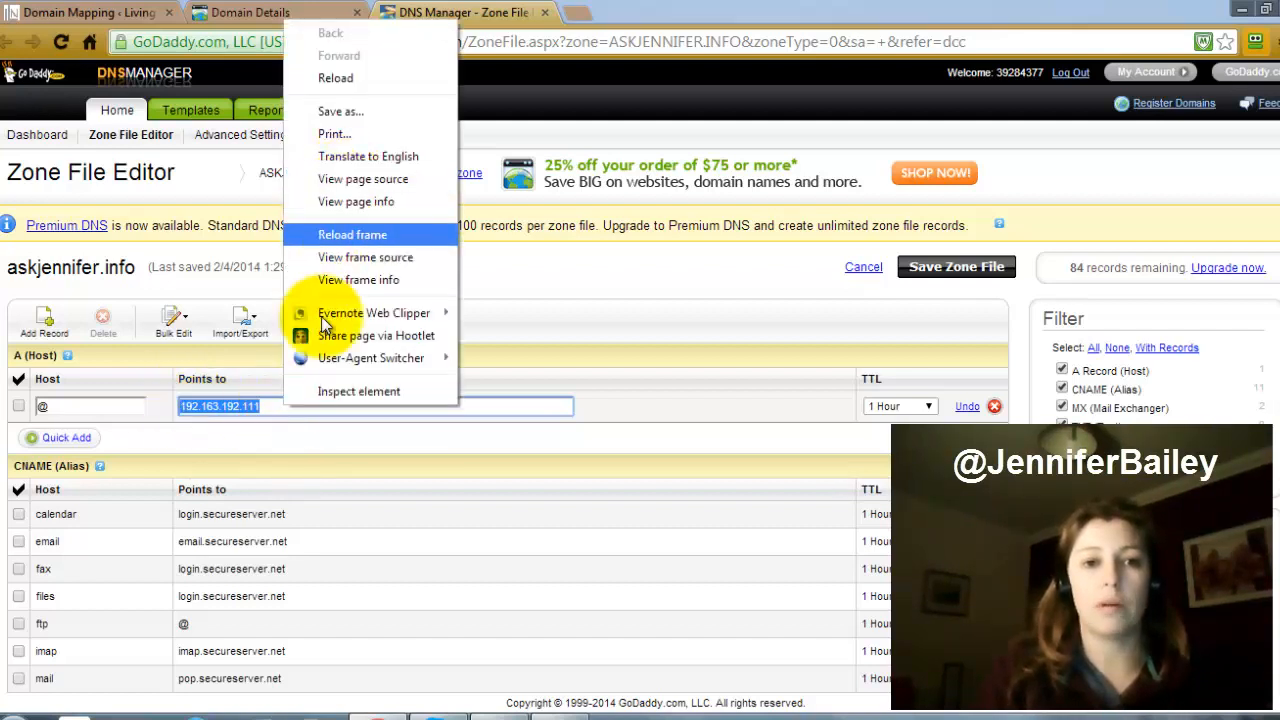
{"action": "left_click", "coordinate": [276, 406]}
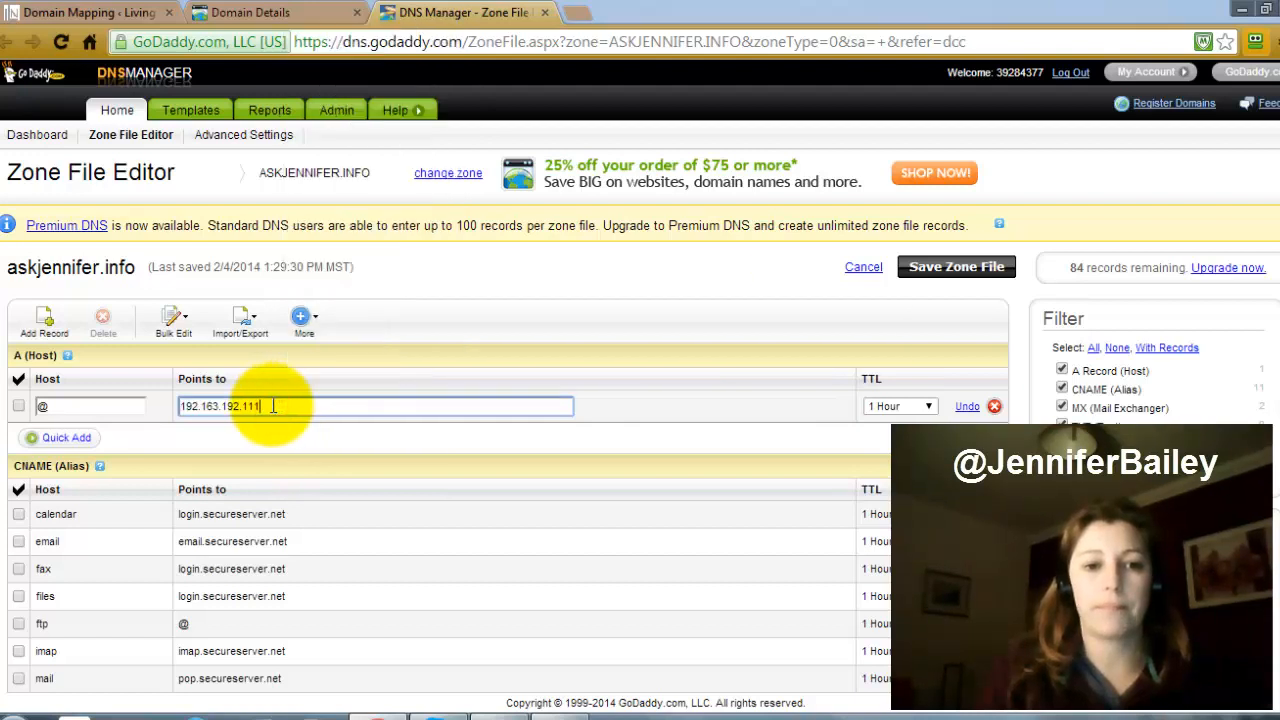
{"action": "left_click_drag", "start_coordinate": [272, 406], "coordinate": [171, 404]}
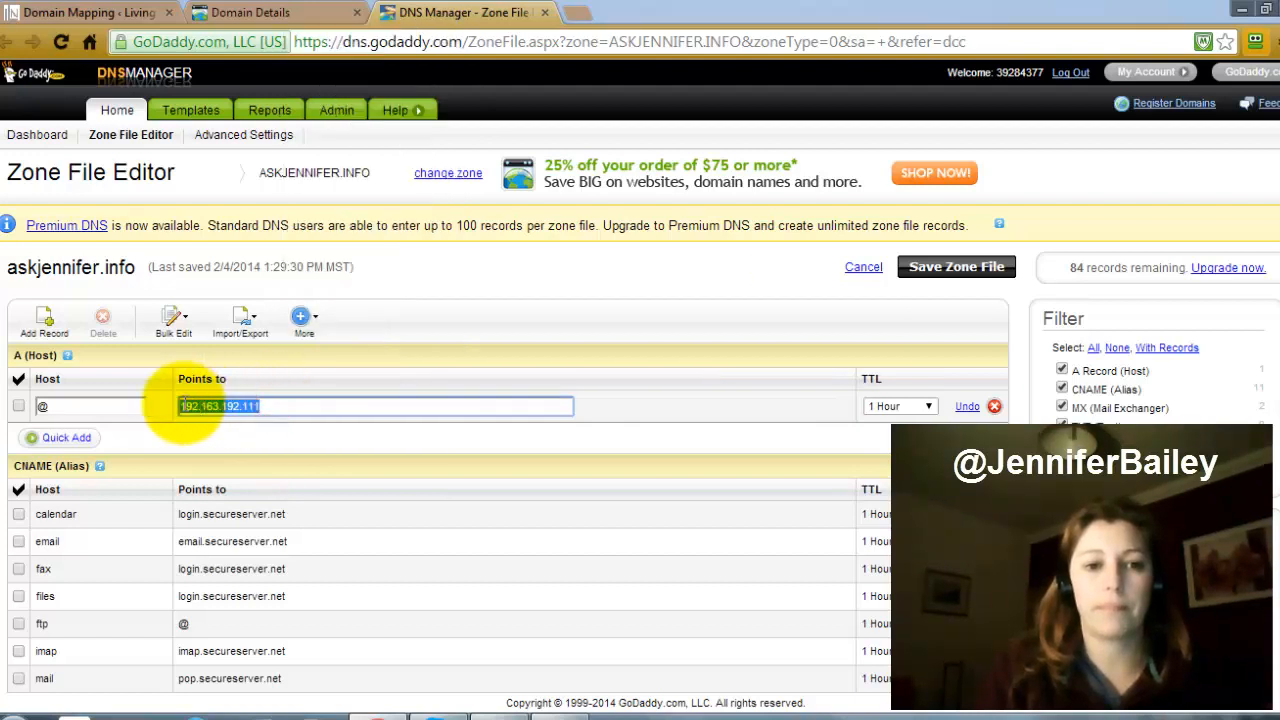
{"action": "right_click", "coordinate": [275, 407]}
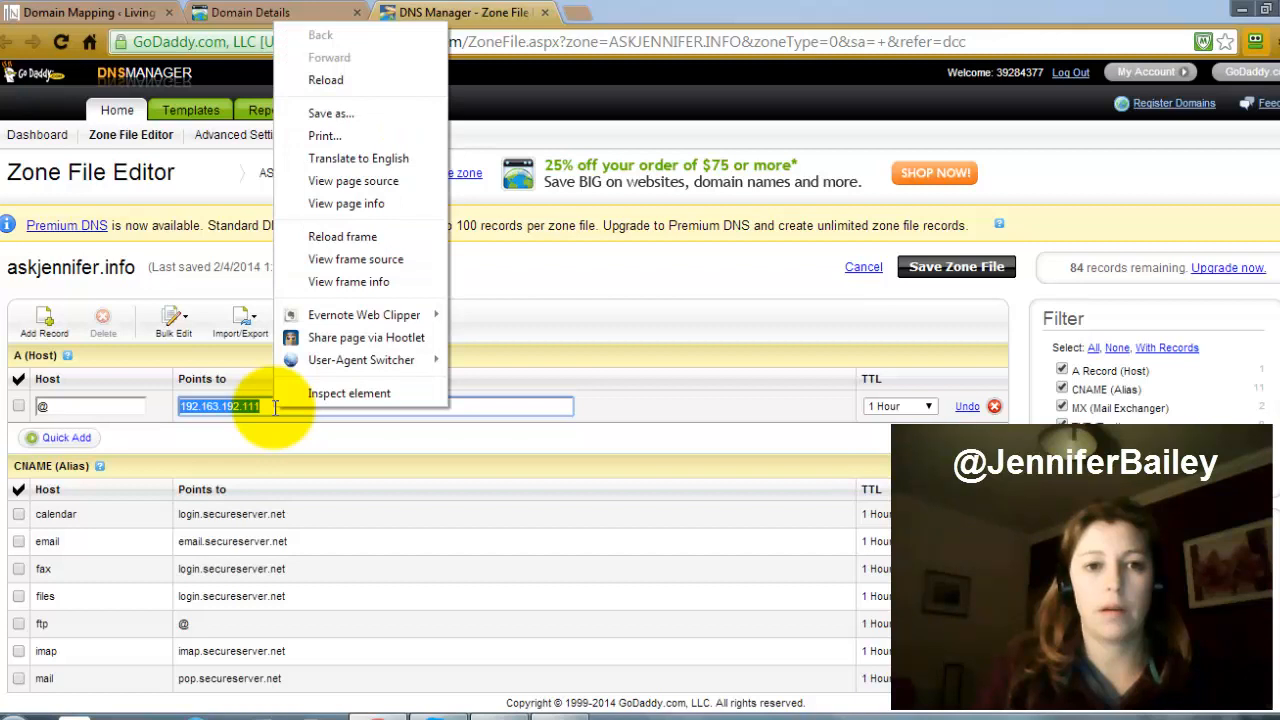
{"action": "left_click", "coordinate": [268, 405]}
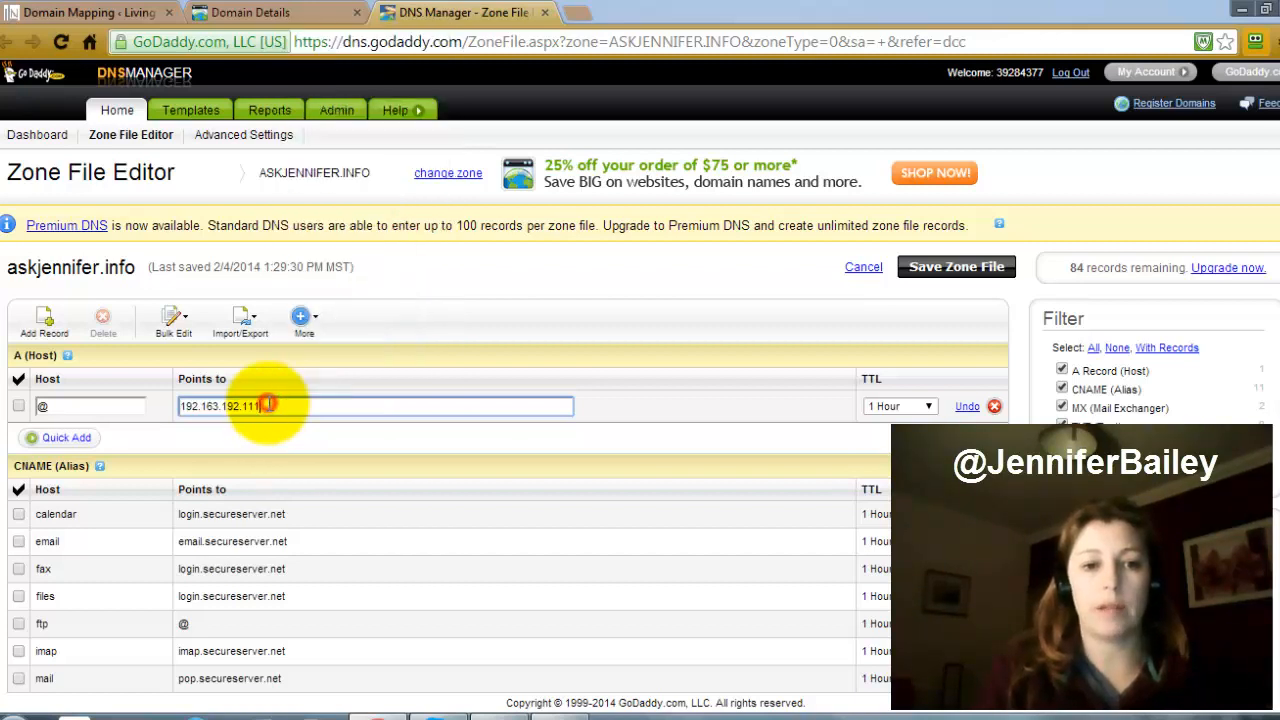
{"action": "left_click_drag", "start_coordinate": [268, 405], "coordinate": [175, 405]}
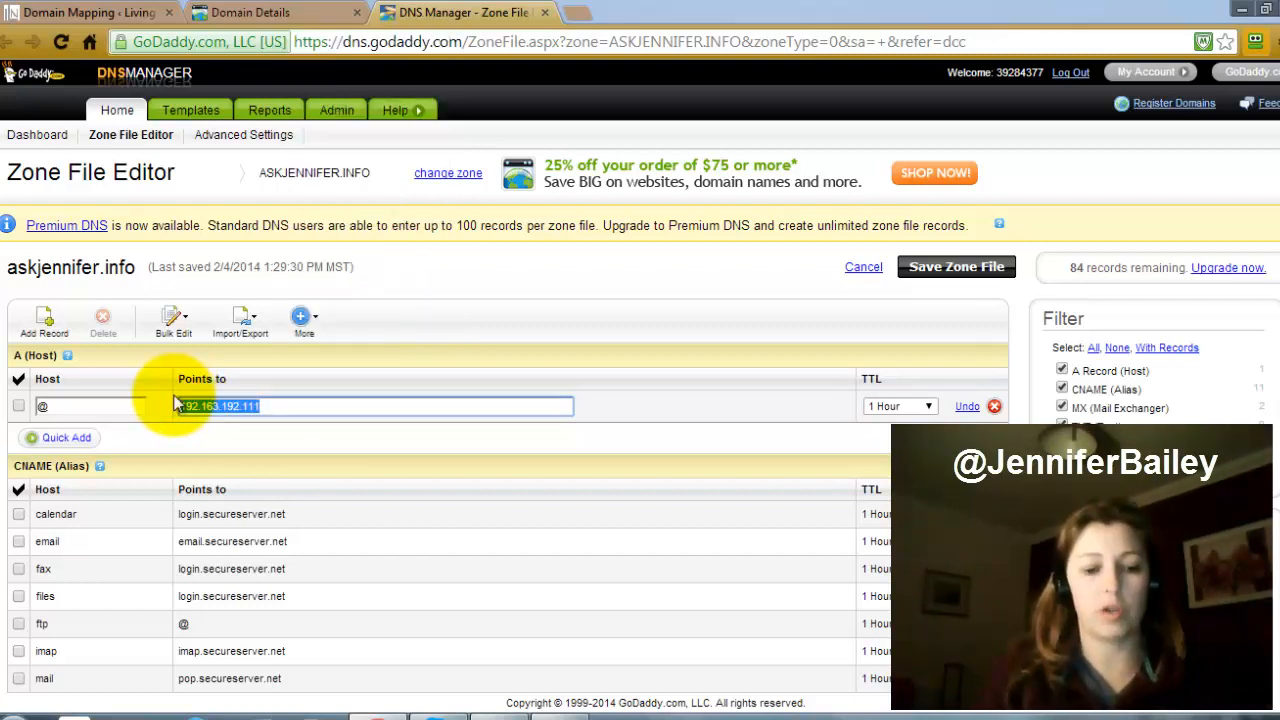
{"action": "key", "text": "Right"}
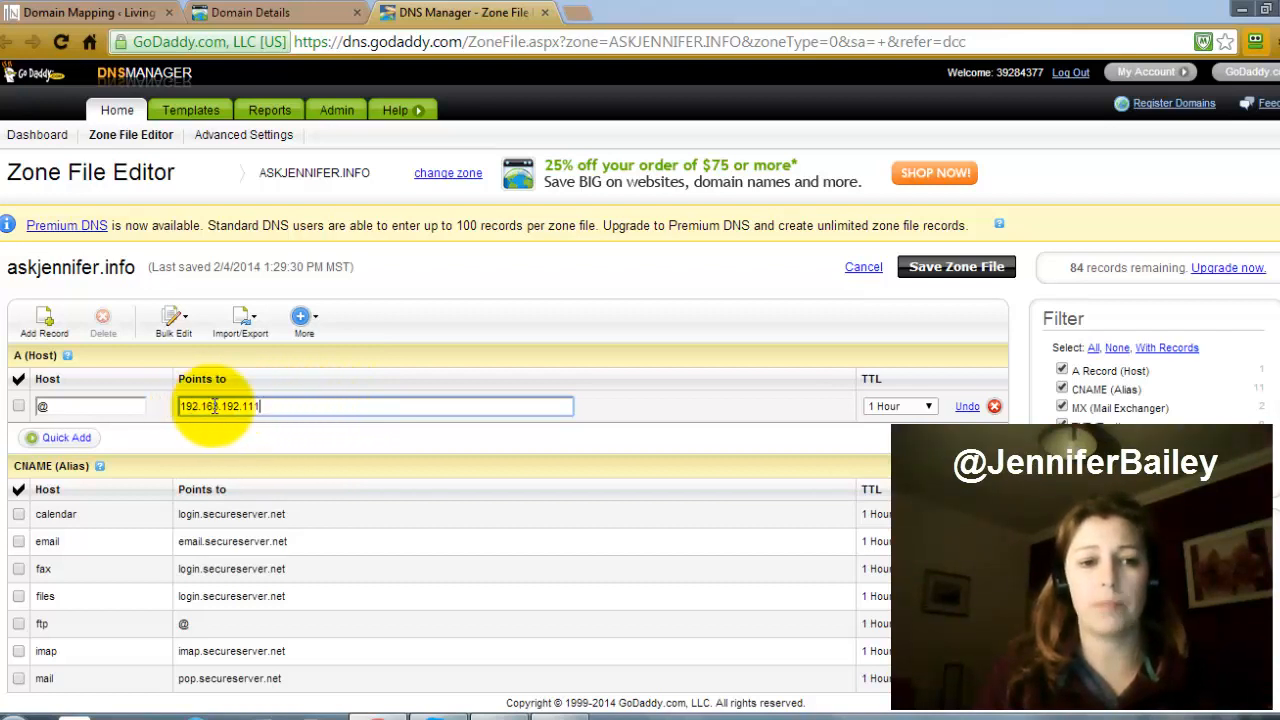
Check the A record's TTL options against the blog's mapping instructions, keep 1 Hour, and leave the zone file without saving
{"action": "left_click", "coordinate": [97, 13]}
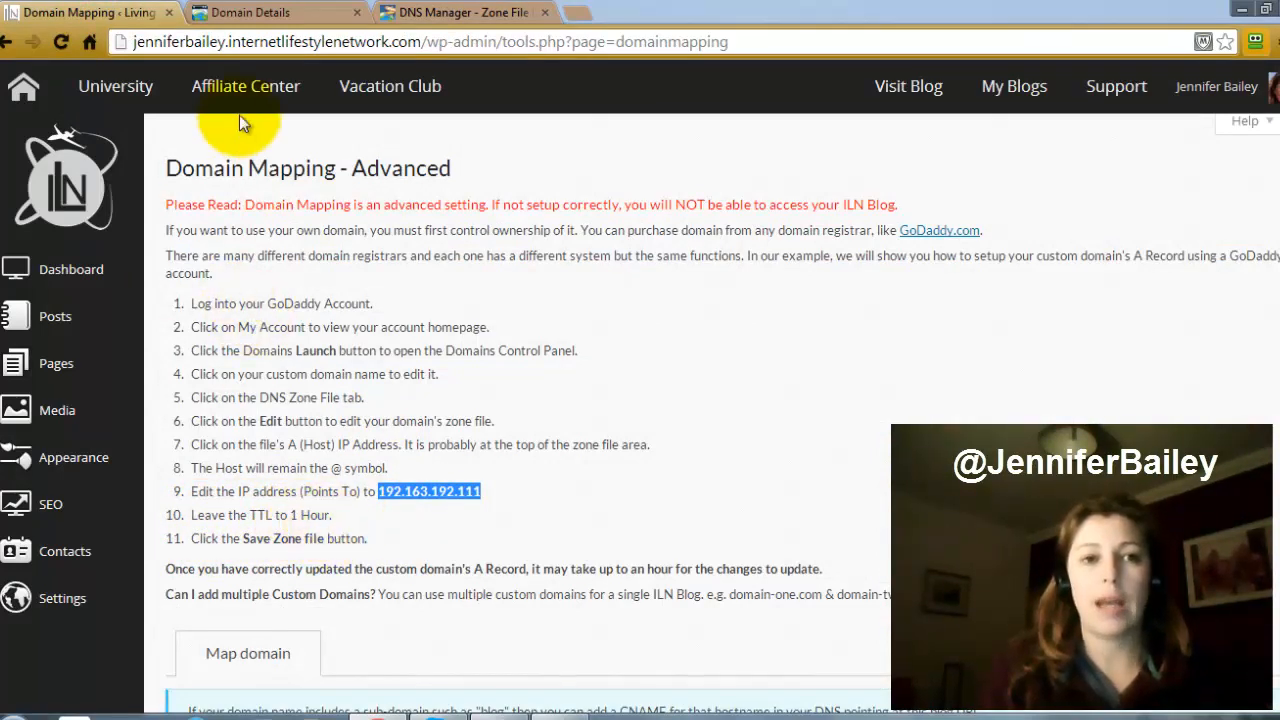
{"action": "left_click", "coordinate": [410, 14]}
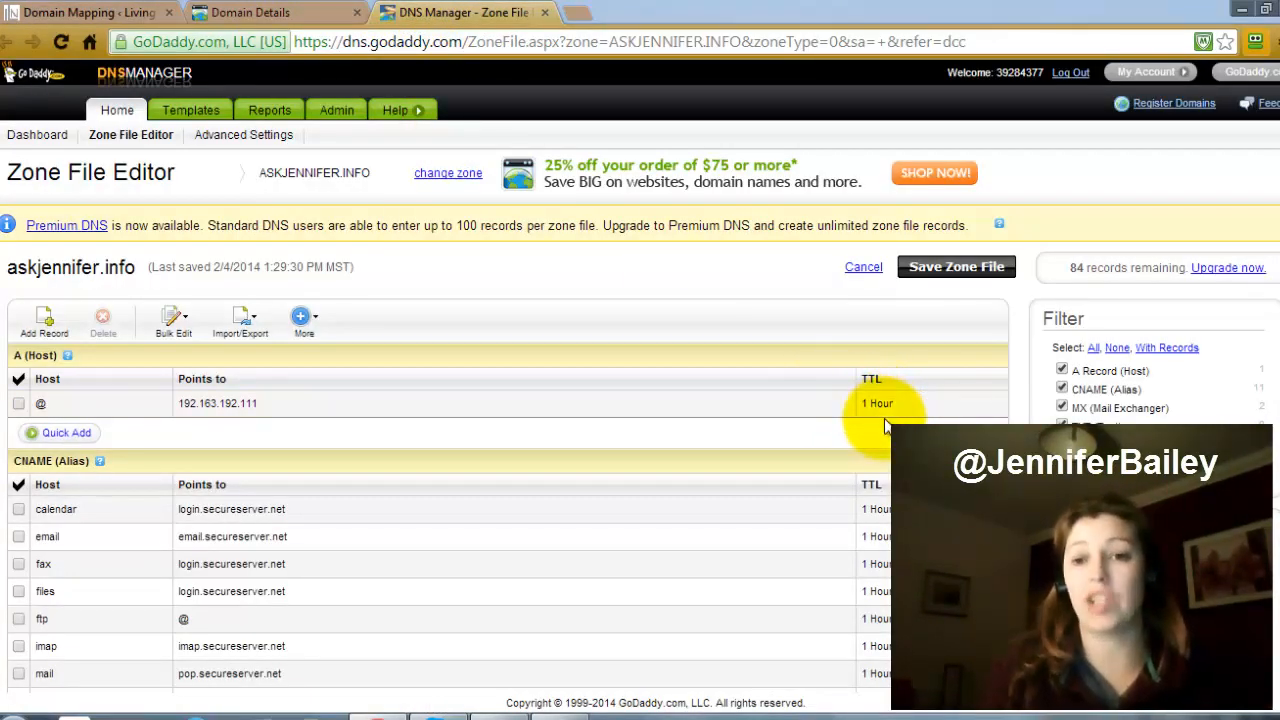
{"action": "mouse_move", "coordinate": [893, 418]}
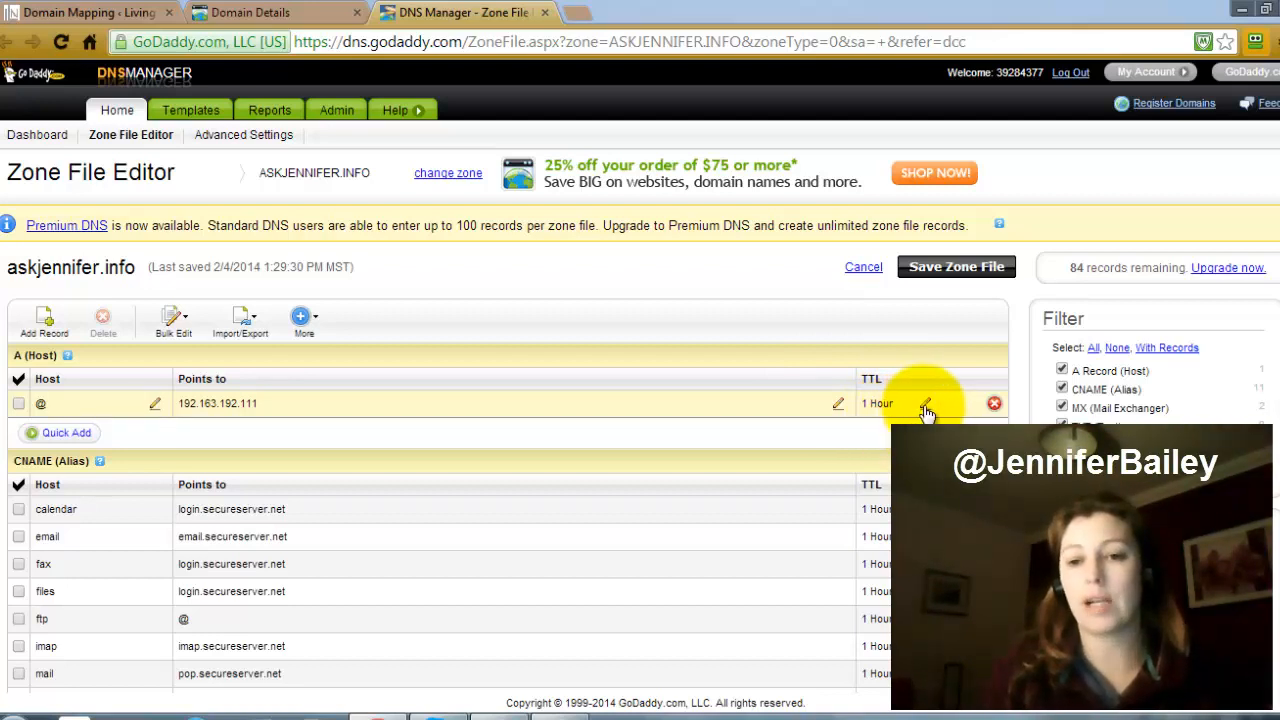
{"action": "left_click", "coordinate": [925, 405]}
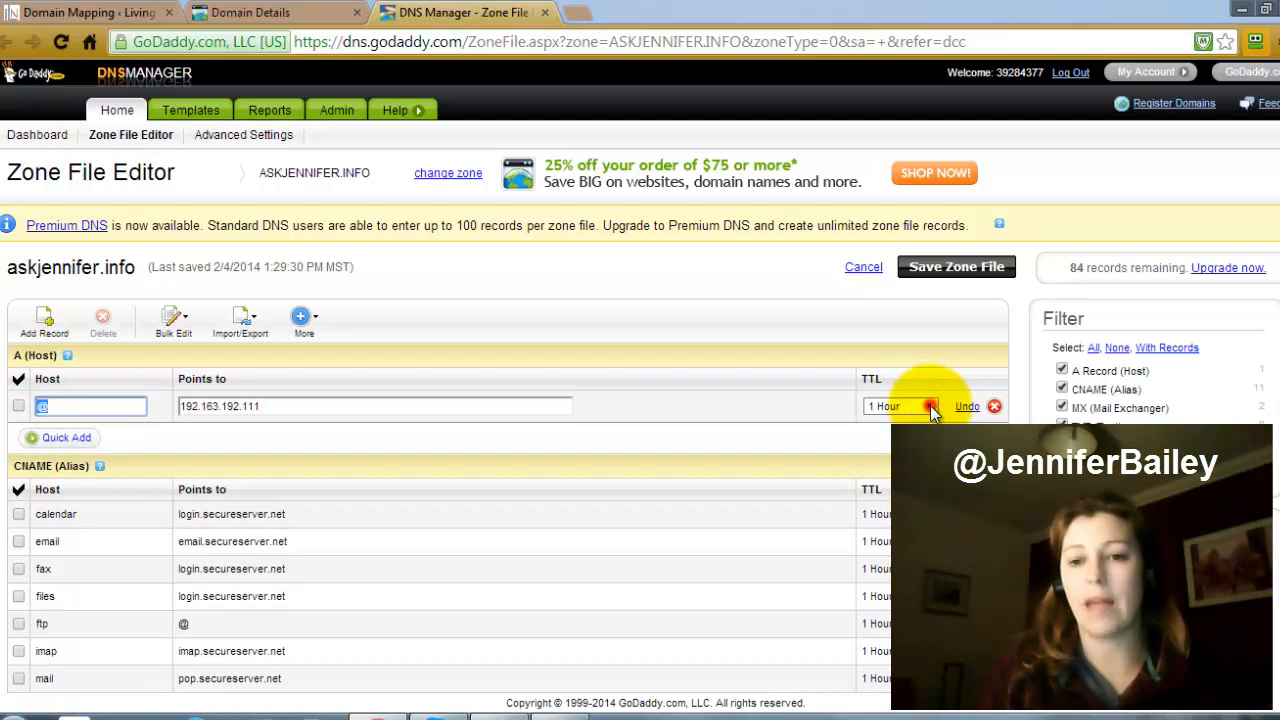
{"action": "left_click", "coordinate": [930, 406]}
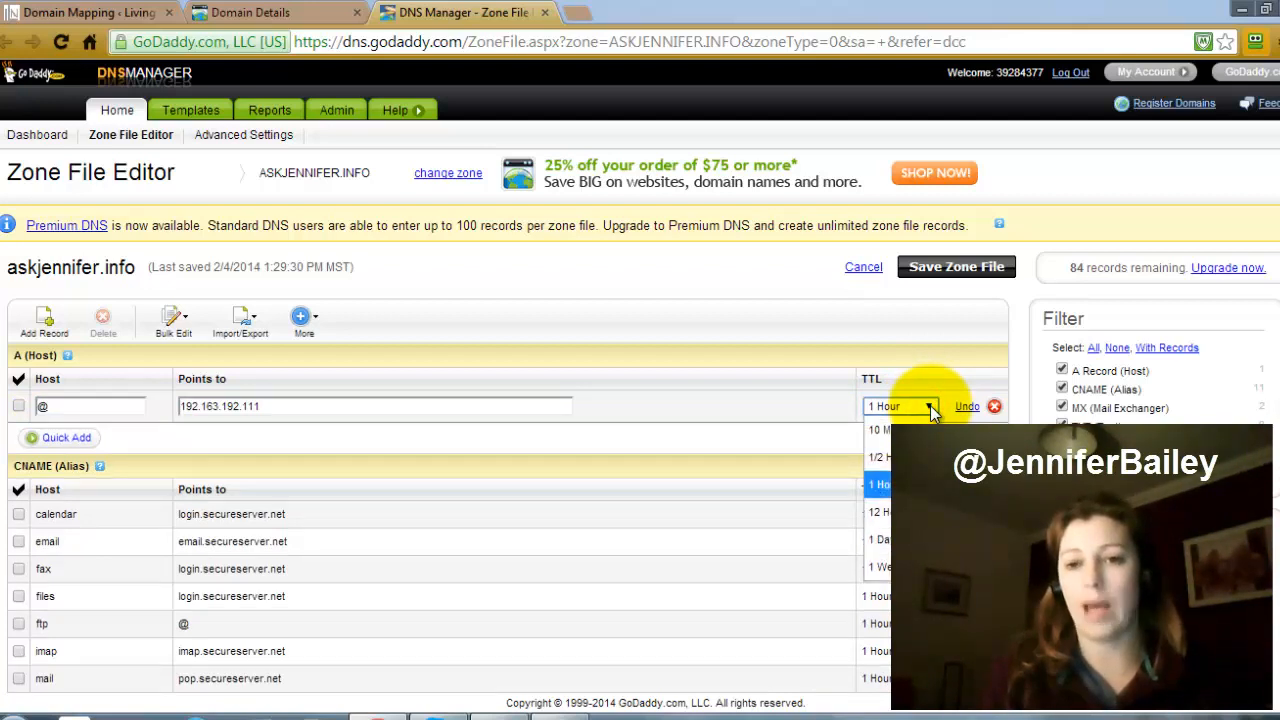
{"action": "left_click", "coordinate": [917, 334]}
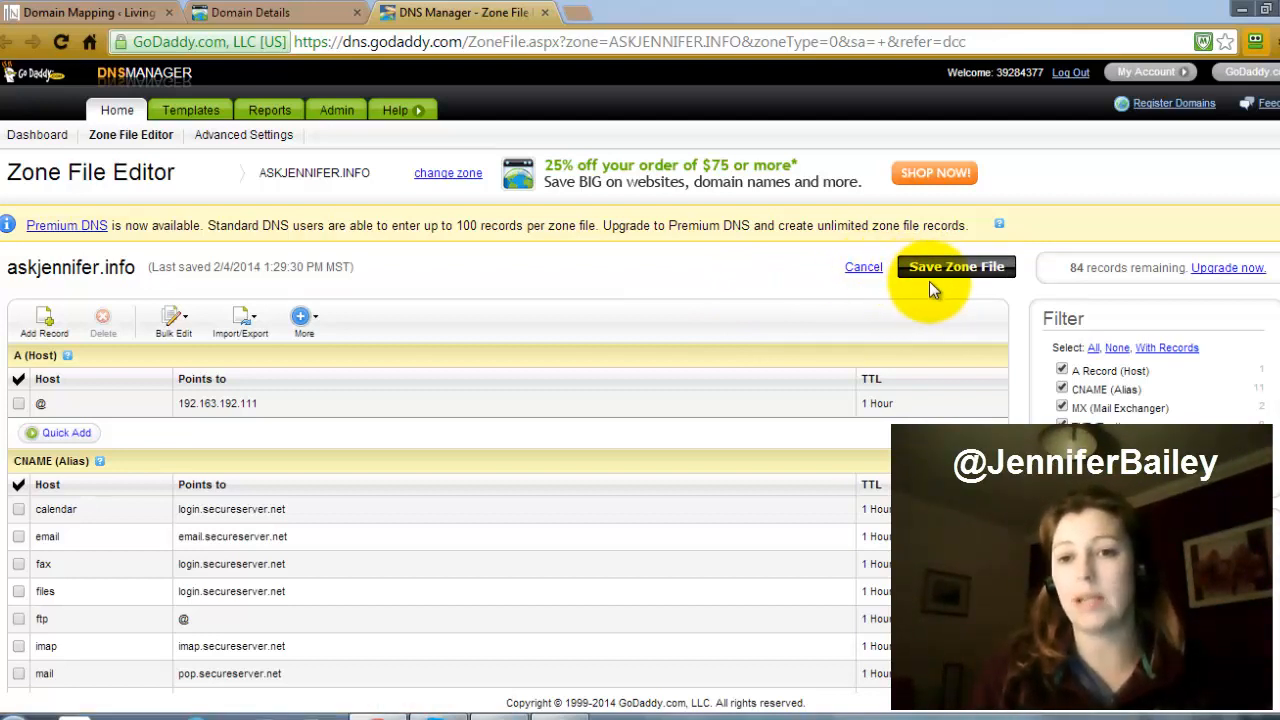
{"action": "left_click", "coordinate": [864, 268]}
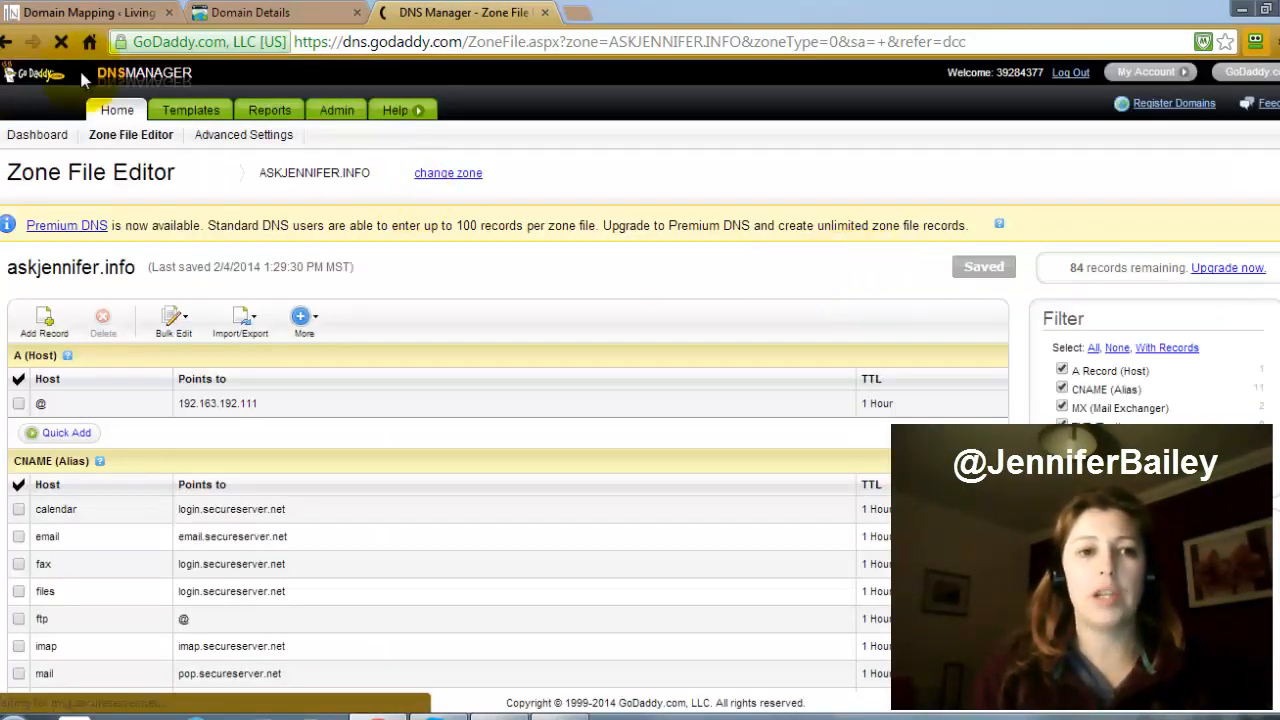
Return to the blog's Domain Mapping page and enter askjennifer.info as the domain to map
{"action": "left_click", "coordinate": [95, 17]}
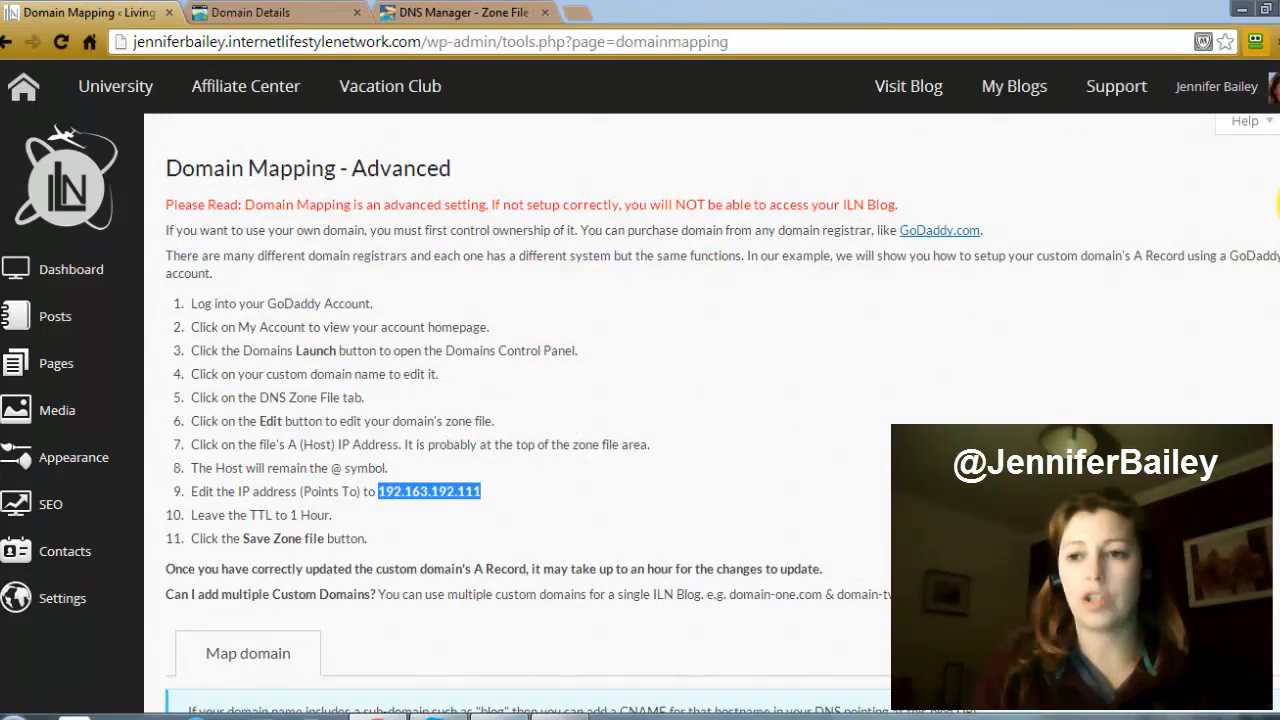
{"action": "scroll", "coordinate": [640, 420], "scroll_direction": "down", "scroll_amount": 5}
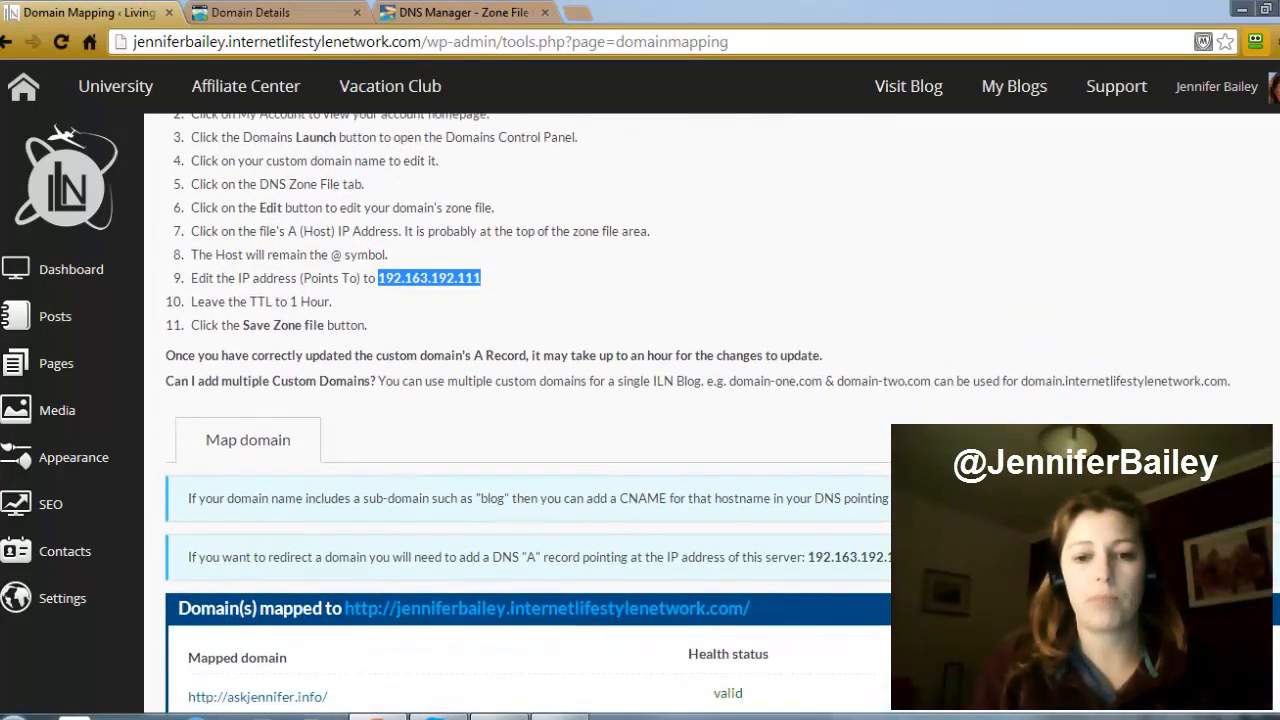
{"action": "scroll", "coordinate": [268, 563], "scroll_direction": "down", "scroll_amount": 2}
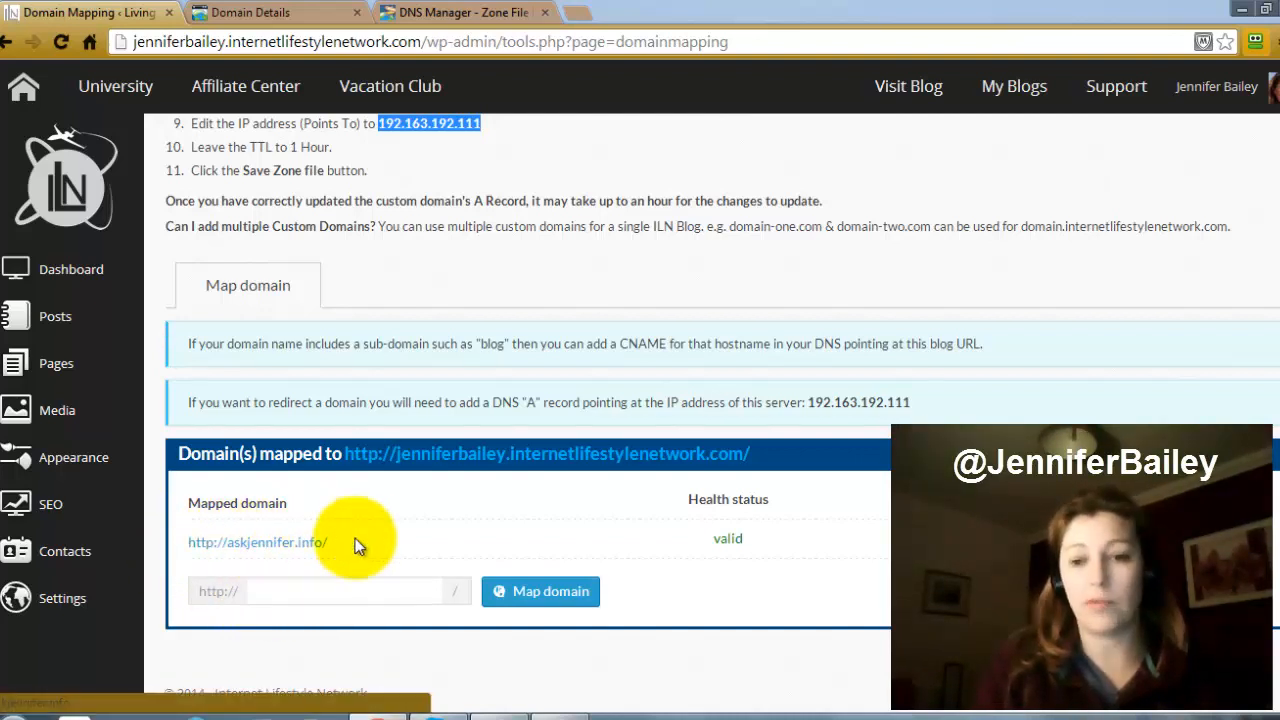
{"action": "left_click", "coordinate": [296, 592]}
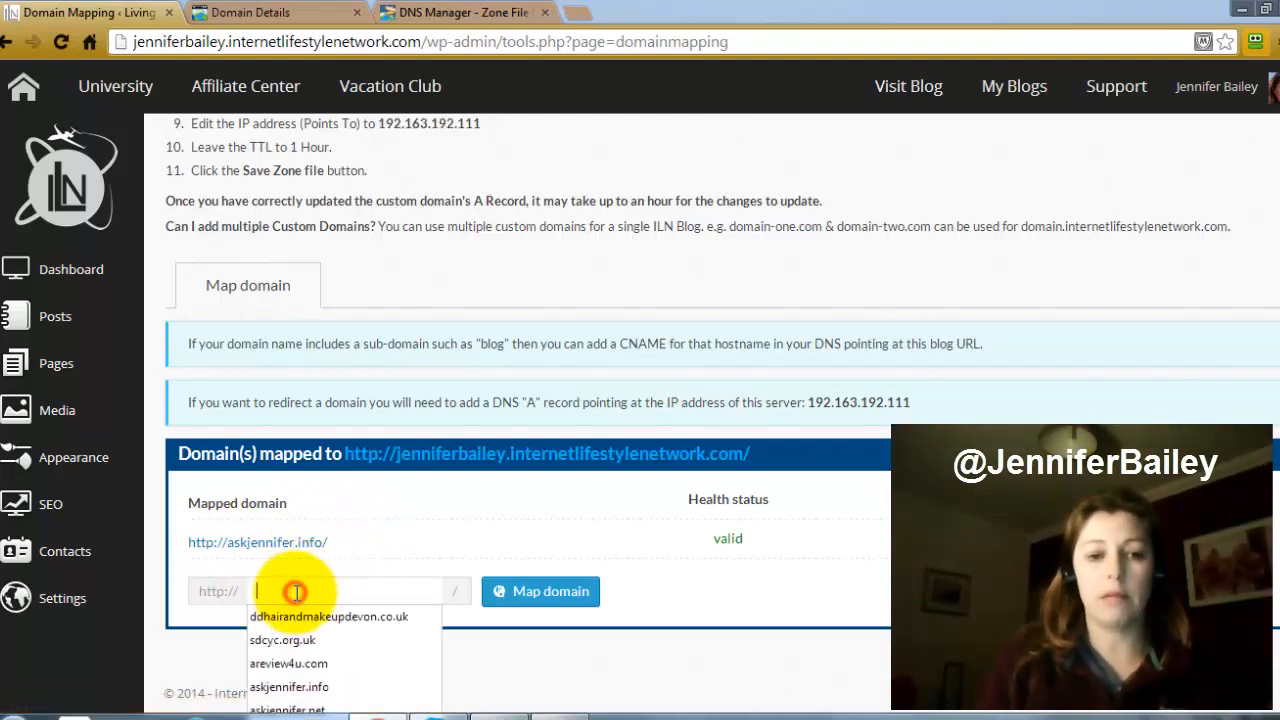
{"action": "type", "text": "sk"}
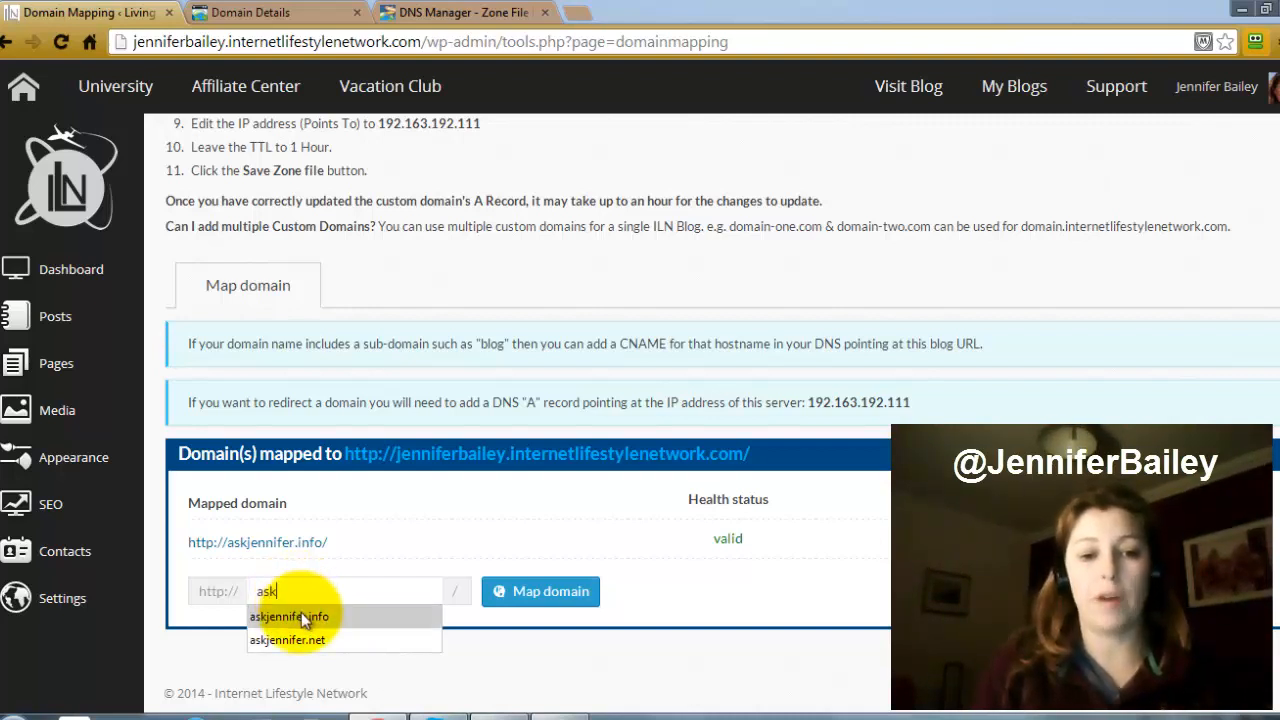
{"action": "left_click", "coordinate": [301, 615]}
{"action": "left_click", "coordinate": [553, 598]}
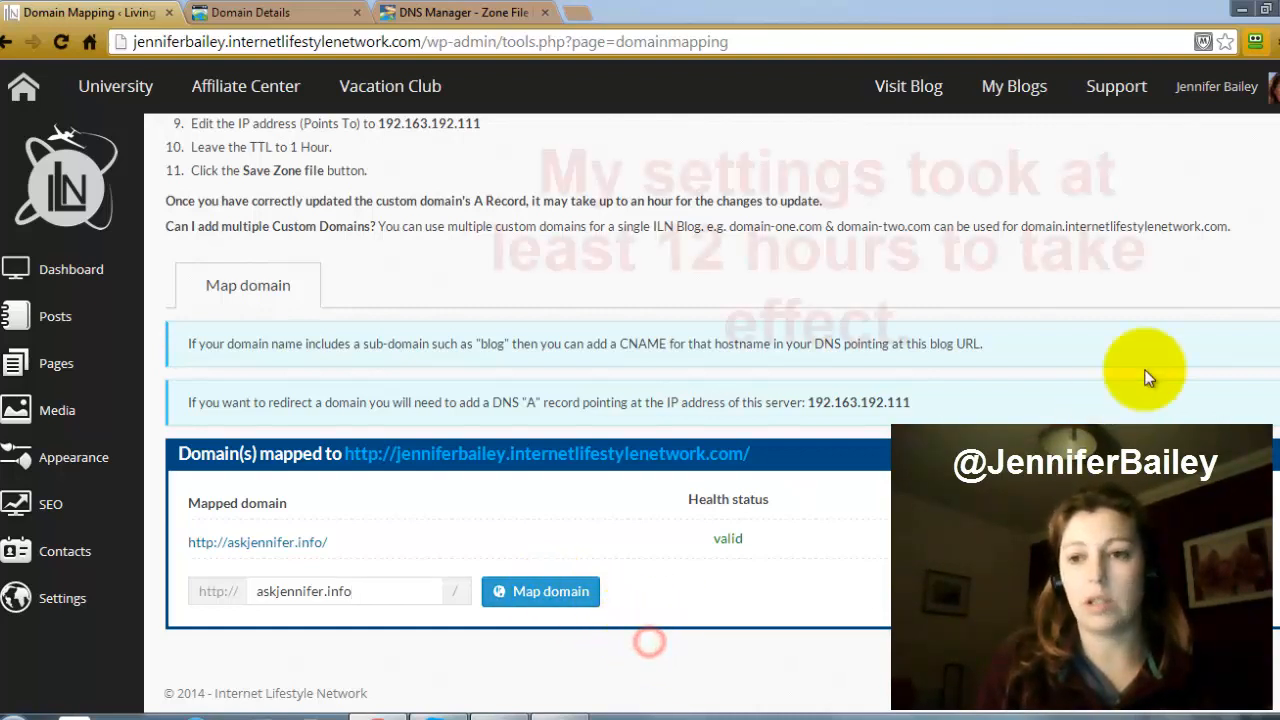
{"action": "left_click_drag", "start_coordinate": [1277, 310], "coordinate": [1277, 128]}
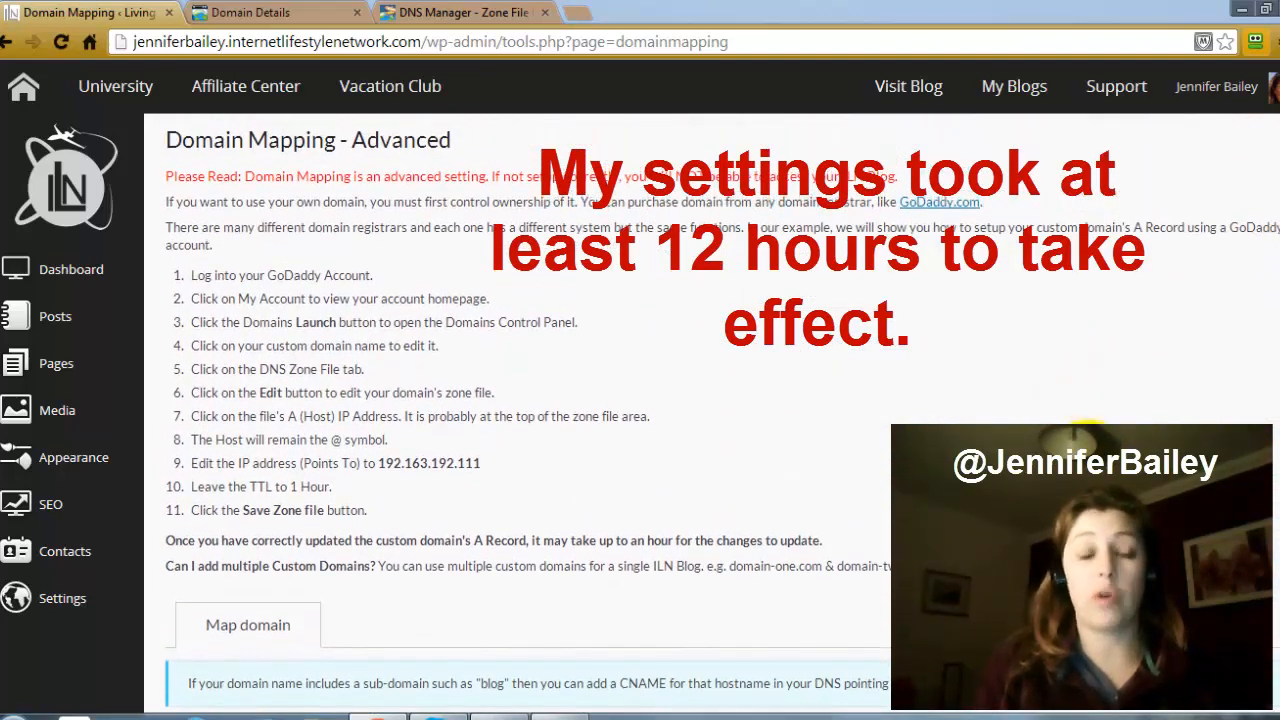